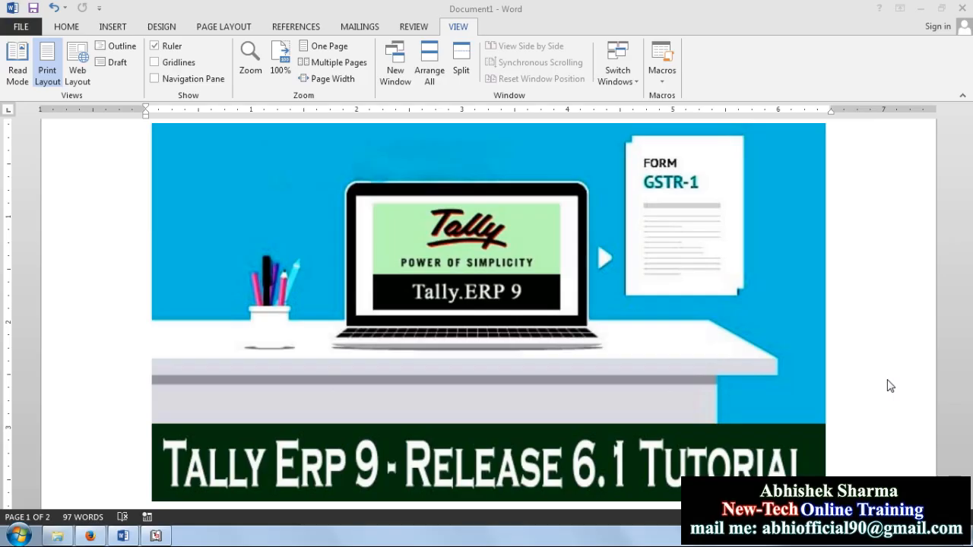
Step: Scroll past the banner and highlight the Q1 question 'What is Tally Software?'
scroll(890, 383, "down", 6)
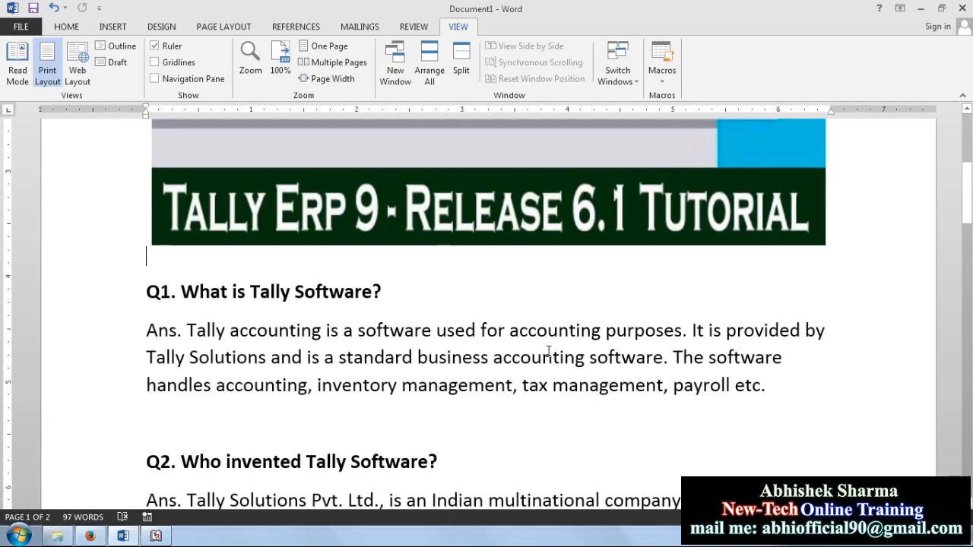
scroll(546, 352, "down", 1)
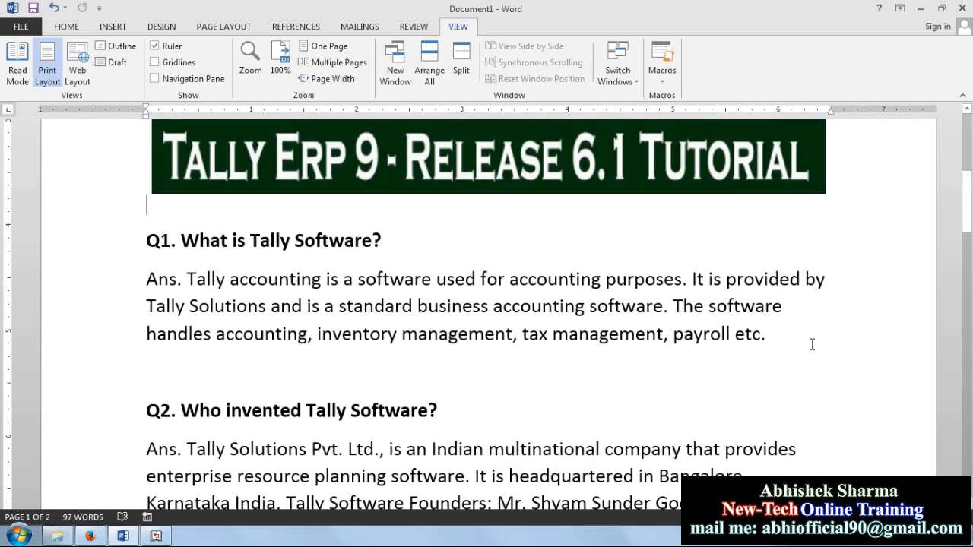
scroll(812, 345, "down", 1)
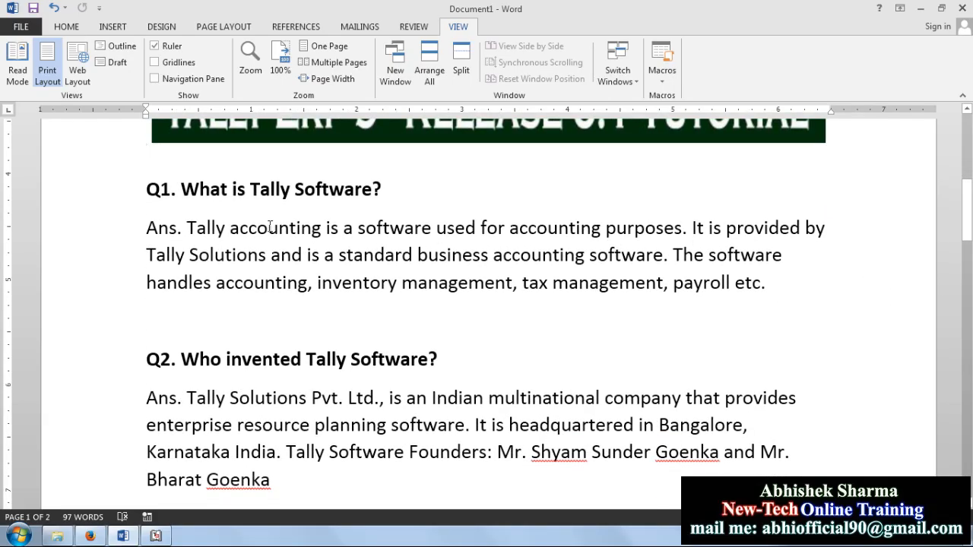
left_click(181, 189)
left_click_drag(182, 189, 407, 194)
key("Right")
Step: Highlight 'inventory management' and 'payroll' in the Q1 answer
left_click_drag(316, 283, 664, 283)
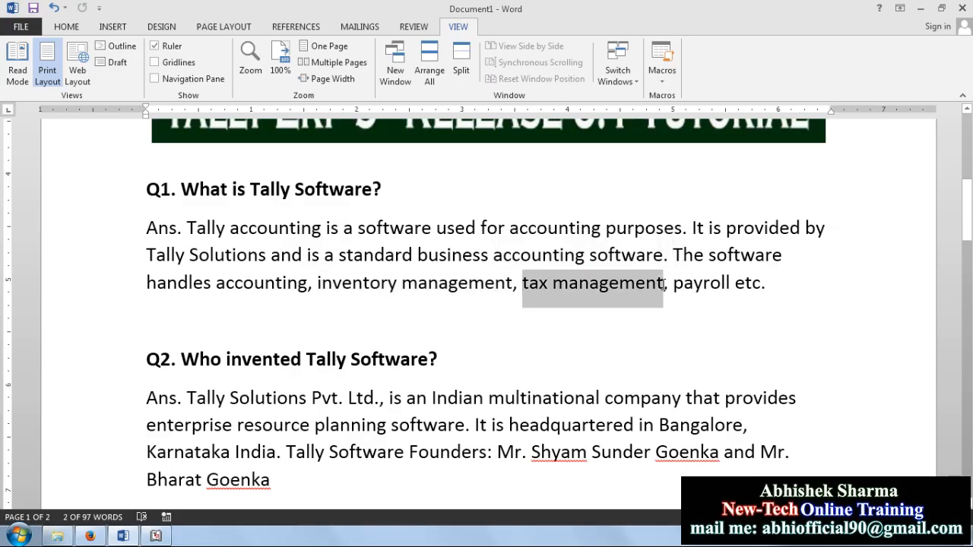
double_click(684, 283)
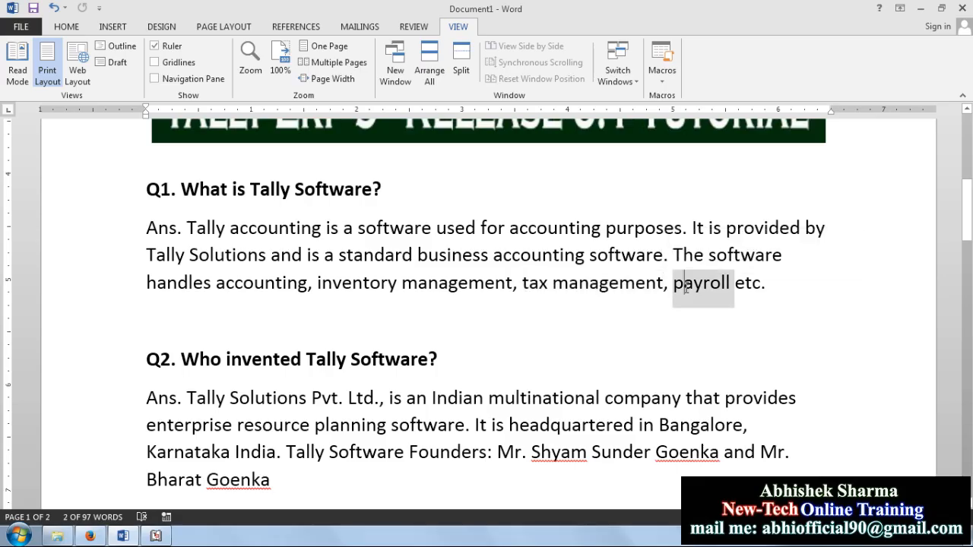
left_click(662, 323)
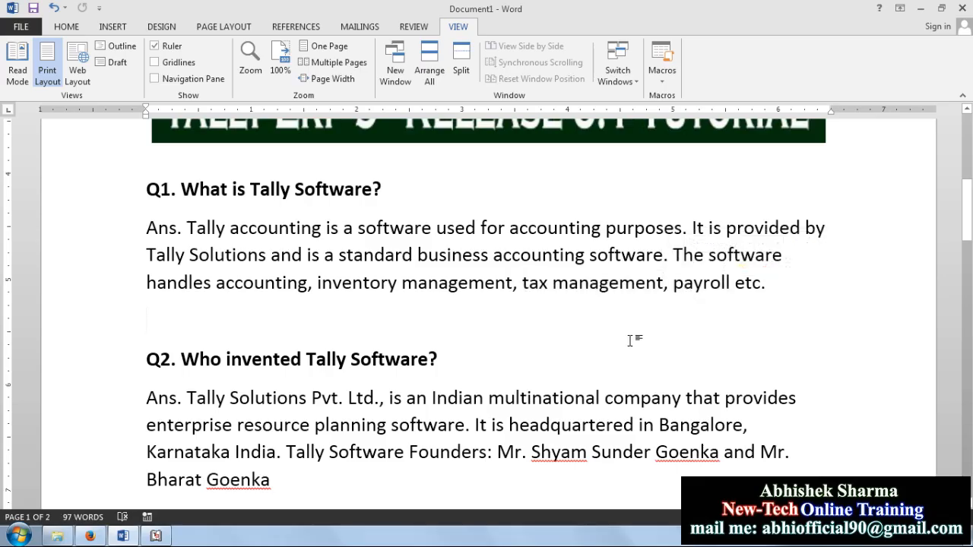
Step: Highlight the Q2 question and the phrases Tally Solutions Pvt. Ltd, Indian multinational company, Bangalore, Karnataka
scroll(629, 342, "down", 3)
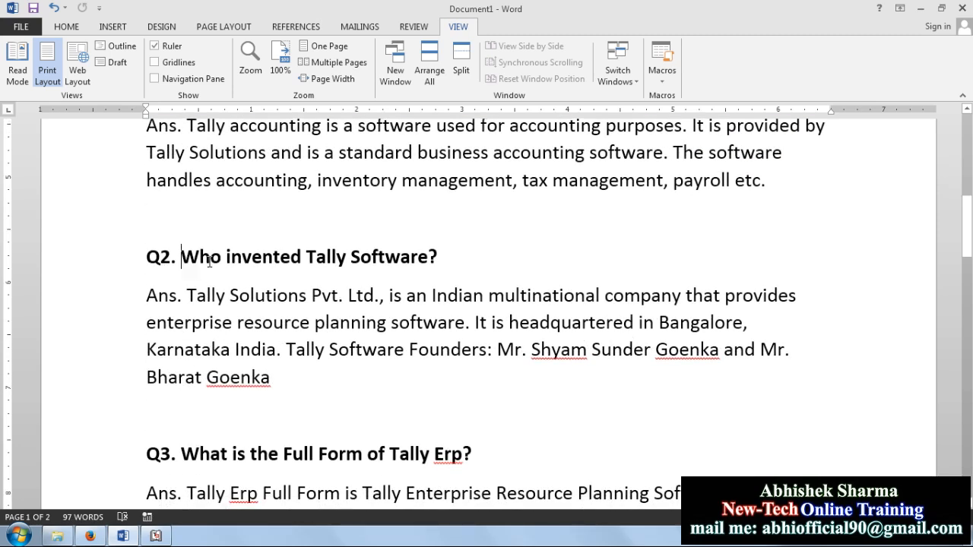
left_click_drag(181, 261, 422, 259)
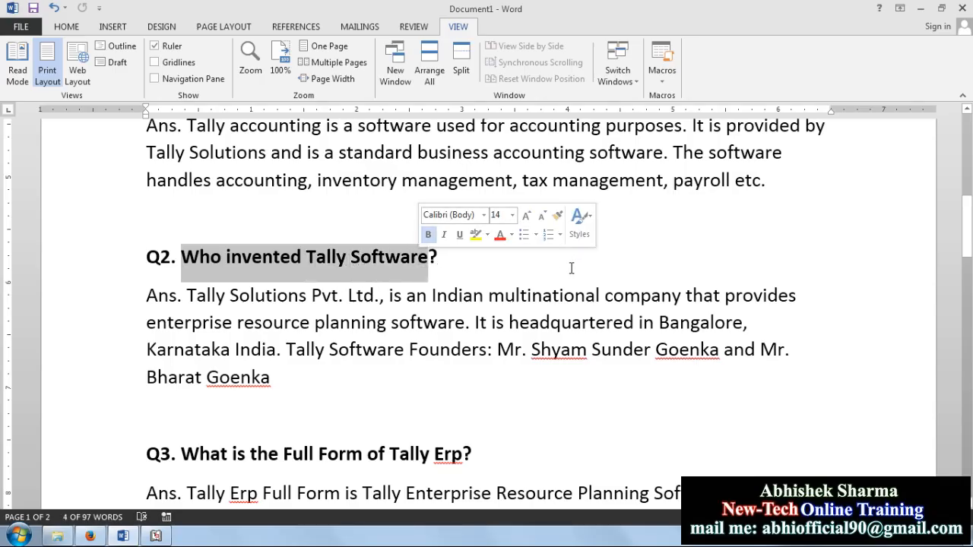
left_click(543, 264)
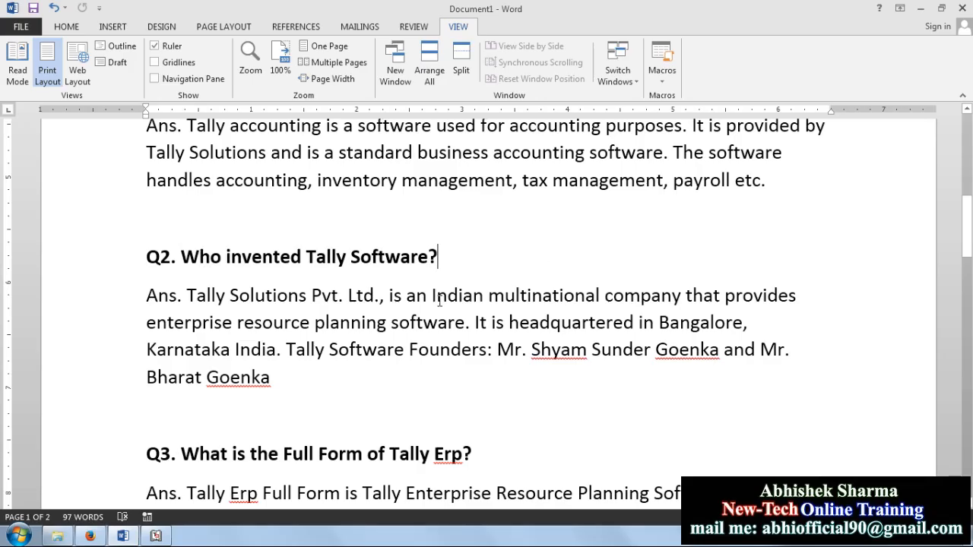
left_click_drag(188, 297, 373, 299)
left_click_drag(432, 297, 684, 297)
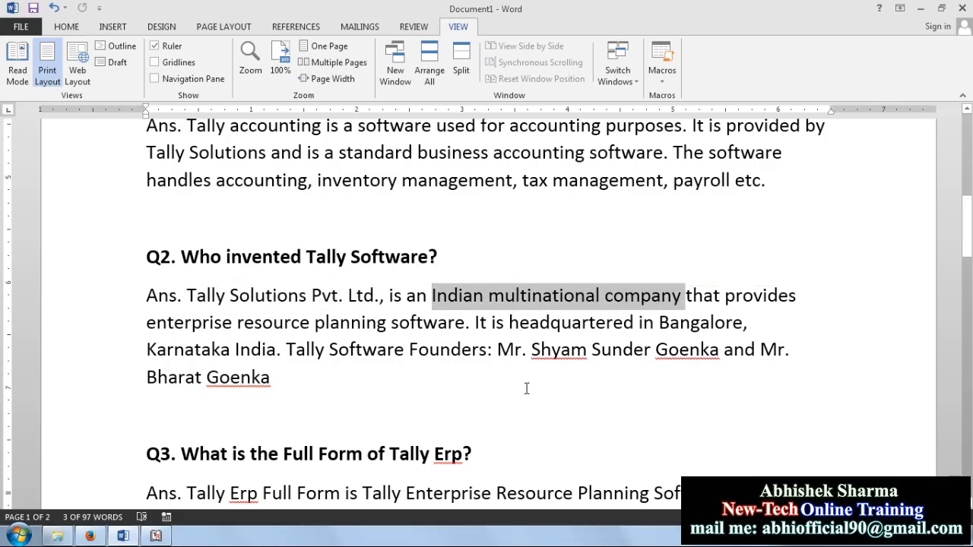
left_click_drag(510, 325, 721, 325)
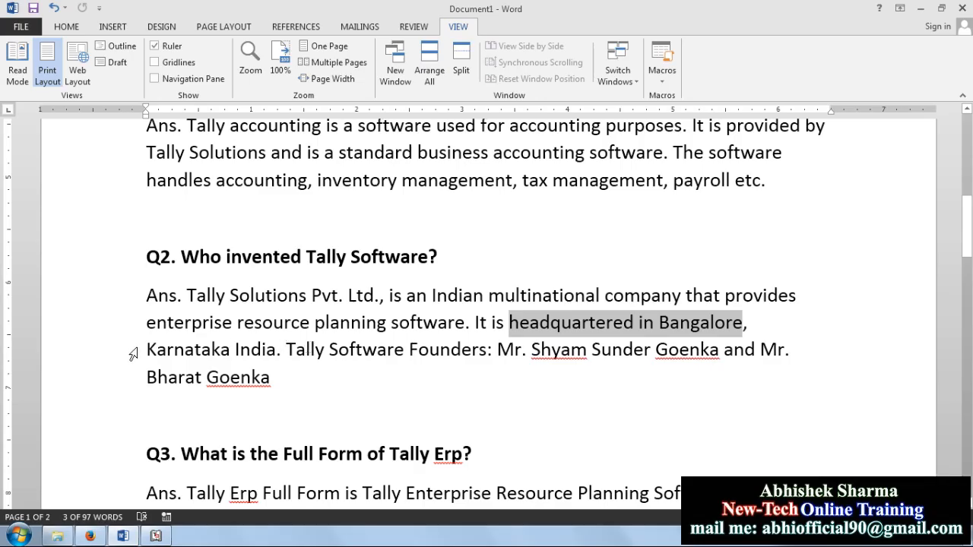
left_click_drag(147, 349, 259, 349)
left_click(335, 375)
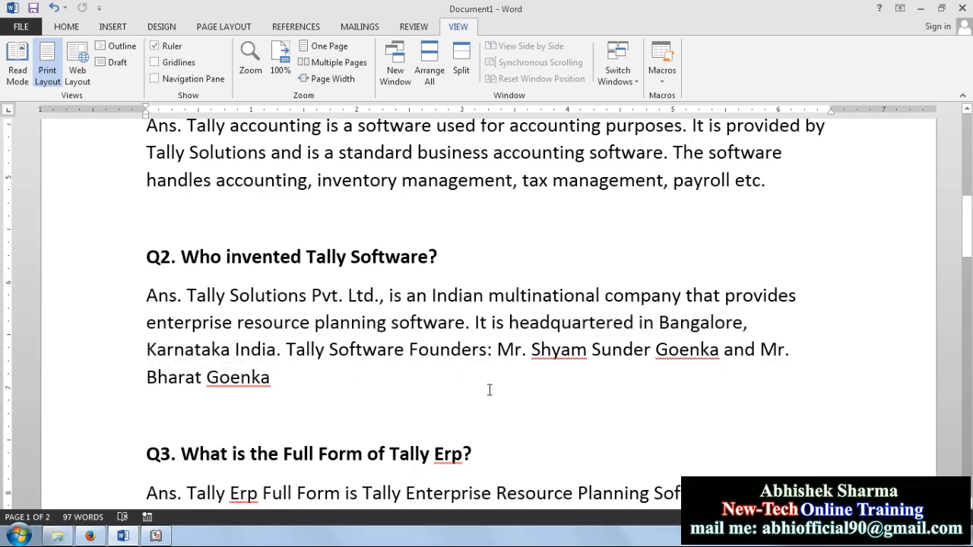
Step: Highlight the founders' names in the Q2 answer and scroll down to Q3
left_click_drag(495, 350, 207, 407)
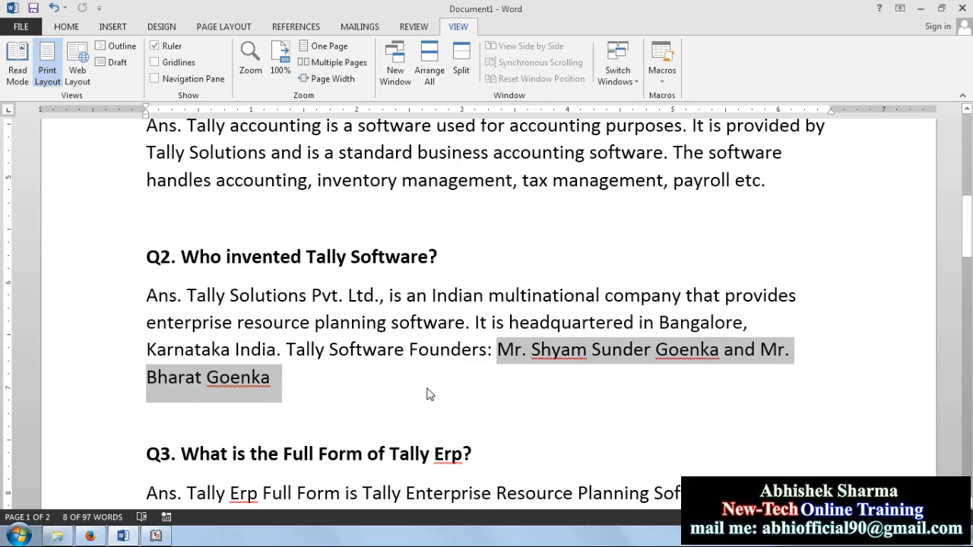
left_click(577, 423)
scroll(577, 423, "down", 3)
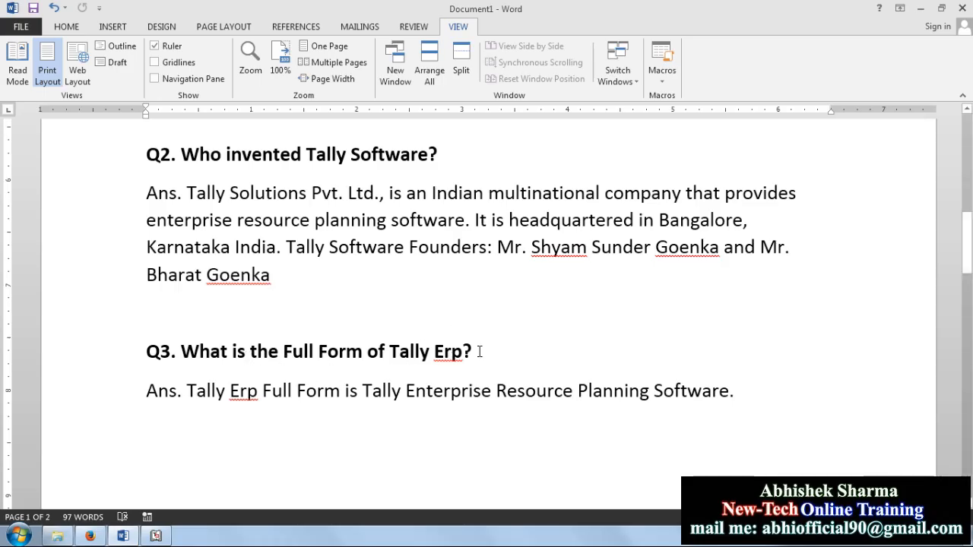
Step: Highlight 'Tally Erp' and the word 'Erp' in the Q3 question
left_click_drag(462, 351, 388, 352)
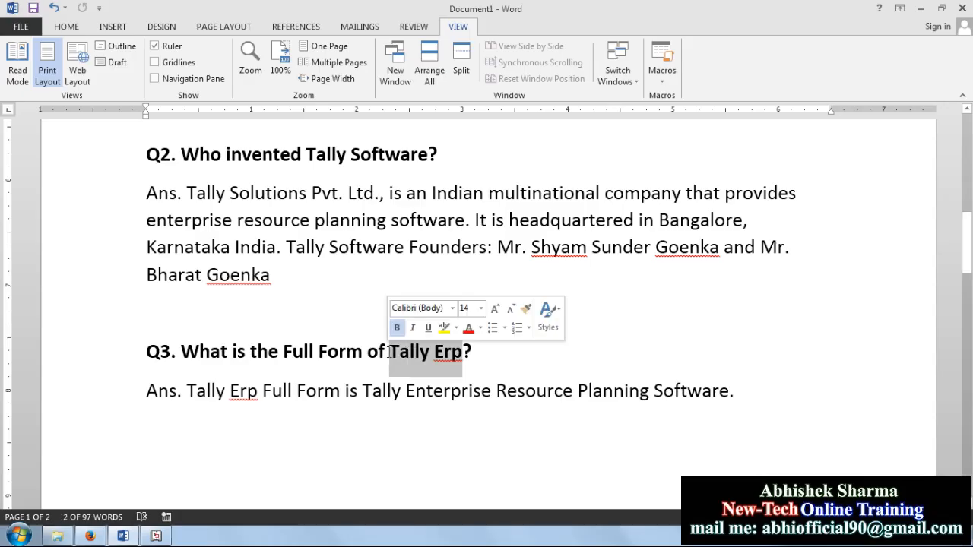
left_click(462, 355)
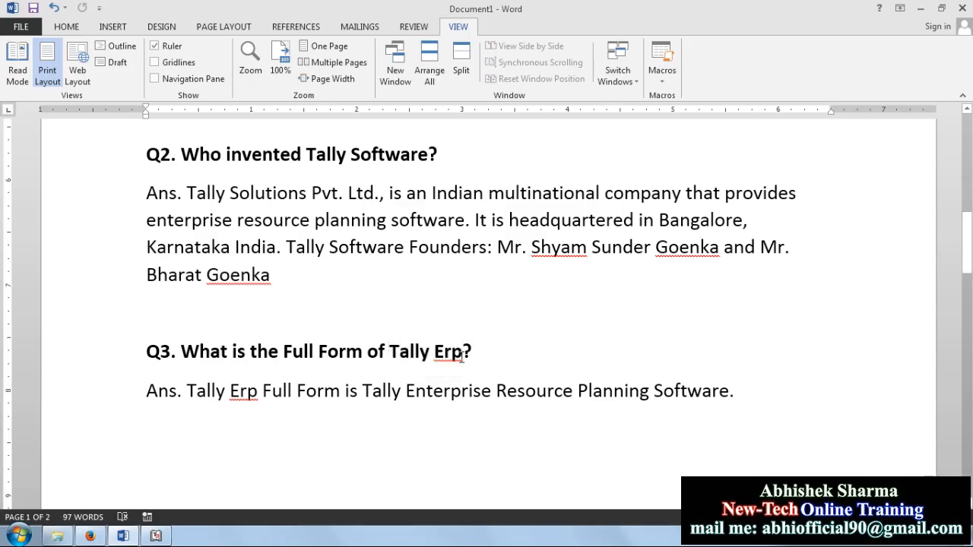
double_click(462, 355)
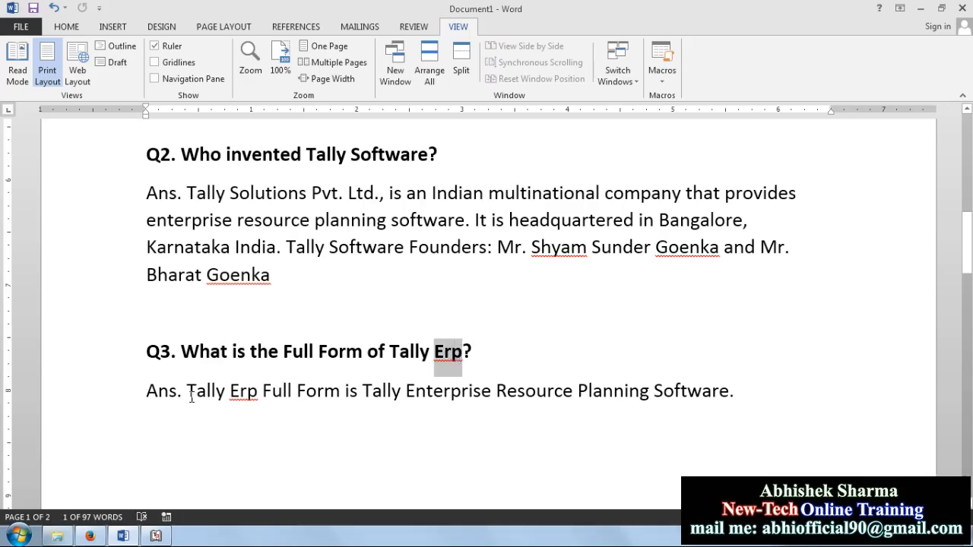
Step: Highlight 'Enterprise Resource Planning' in the Q3 answer and minimise Word
left_click_drag(187, 393, 732, 392)
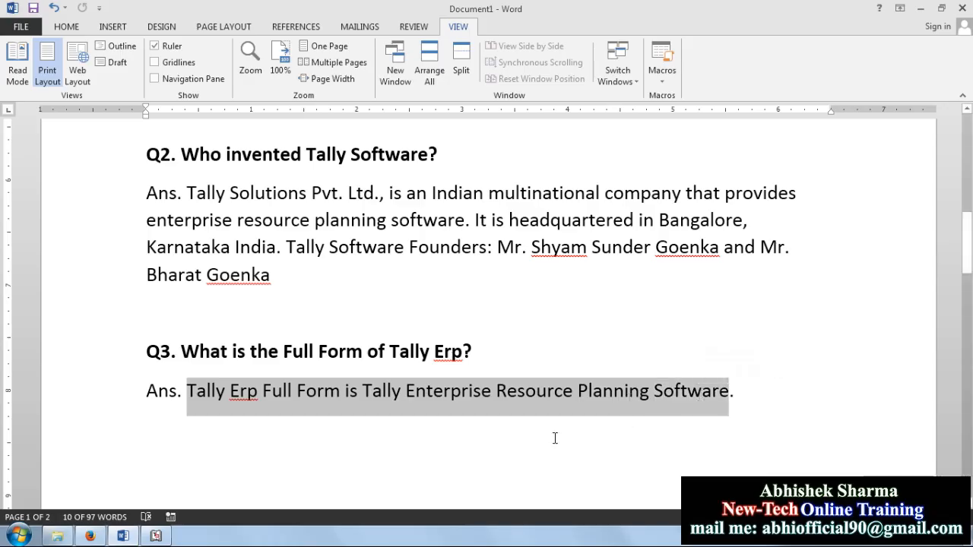
left_click(403, 419)
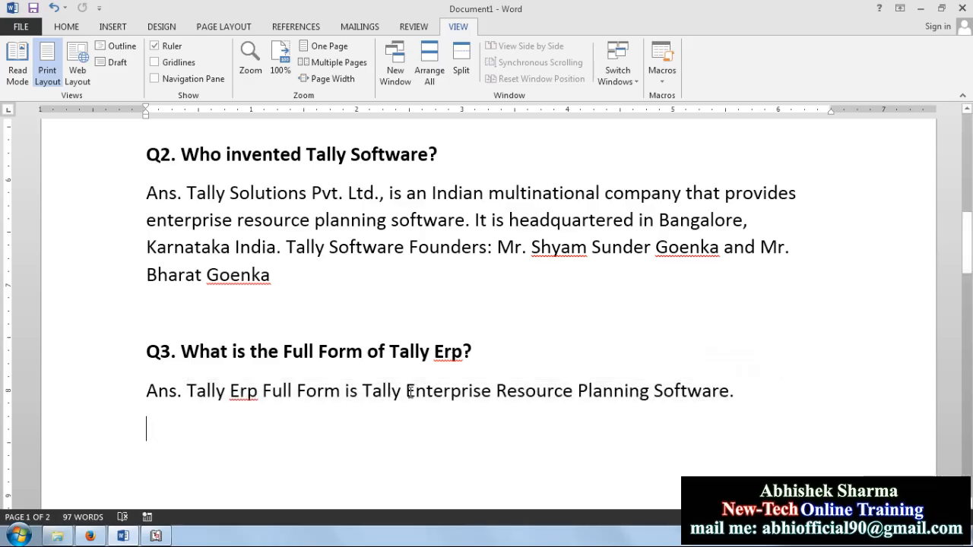
left_click_drag(406, 392, 634, 392)
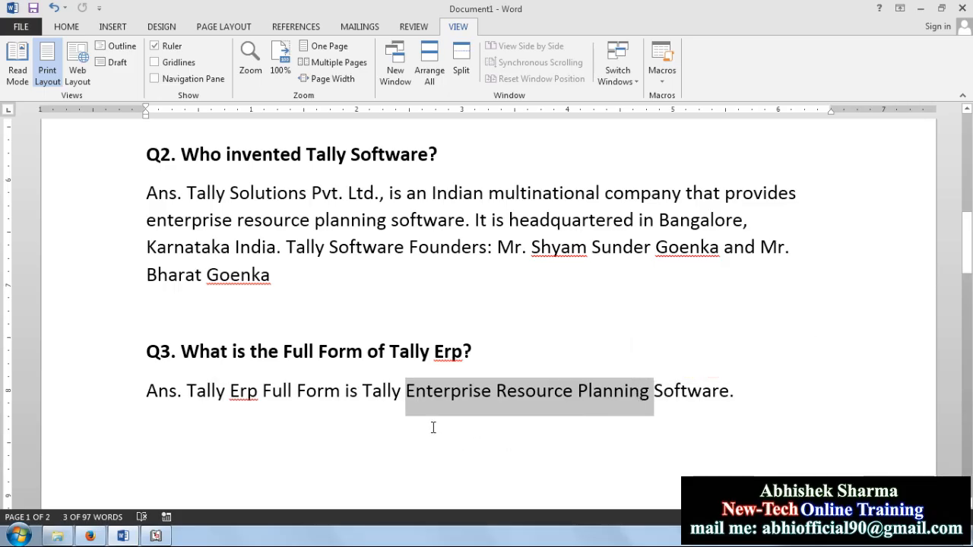
left_click(923, 9)
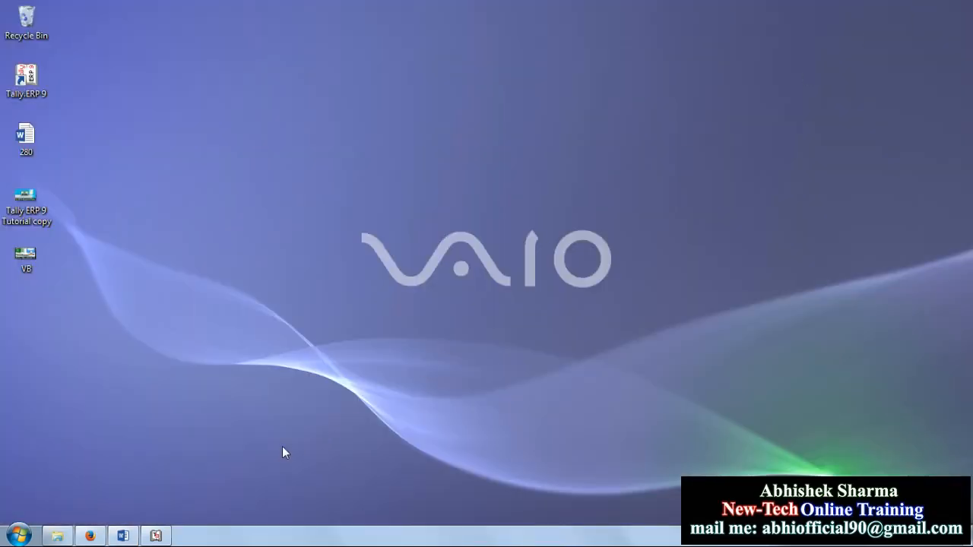
Step: Restore the Tally.ERP 9 window from the taskbar
left_click(156, 536)
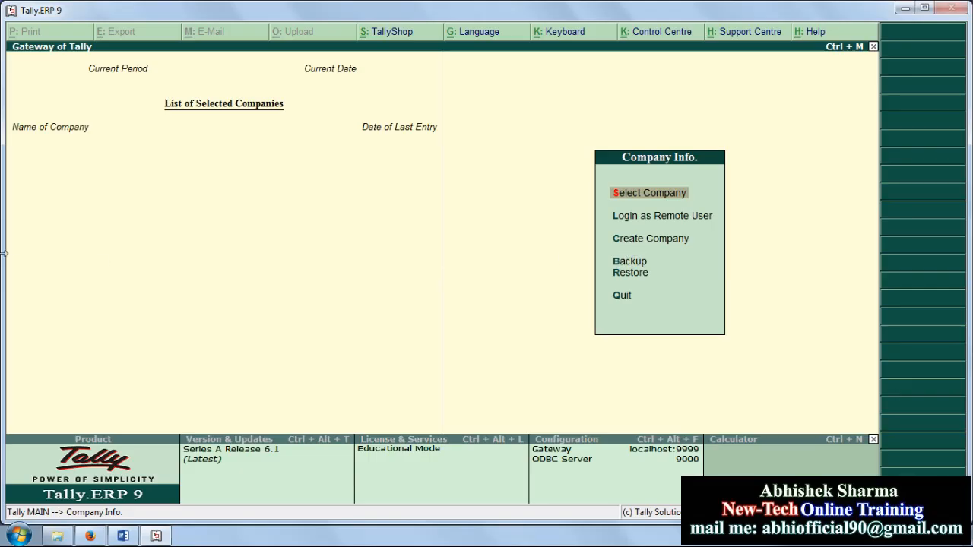
Step: Choose Create Company from the Company Info menu
key("Down")
key("Down")
key("Down")
key("Up")
key("Up")
key("Up")
key("Down")
key("Down")
key("Down")
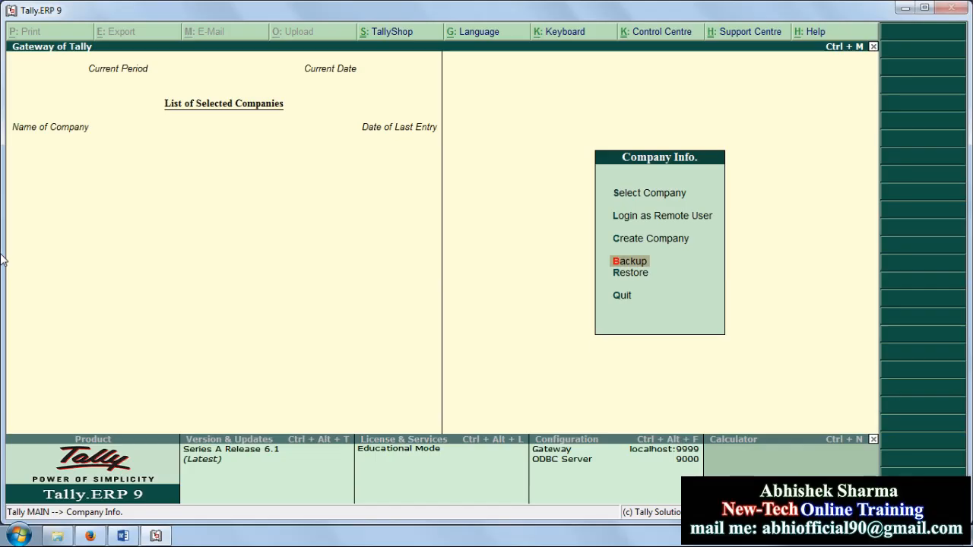
key("Up")
key("Up")
key("Up")
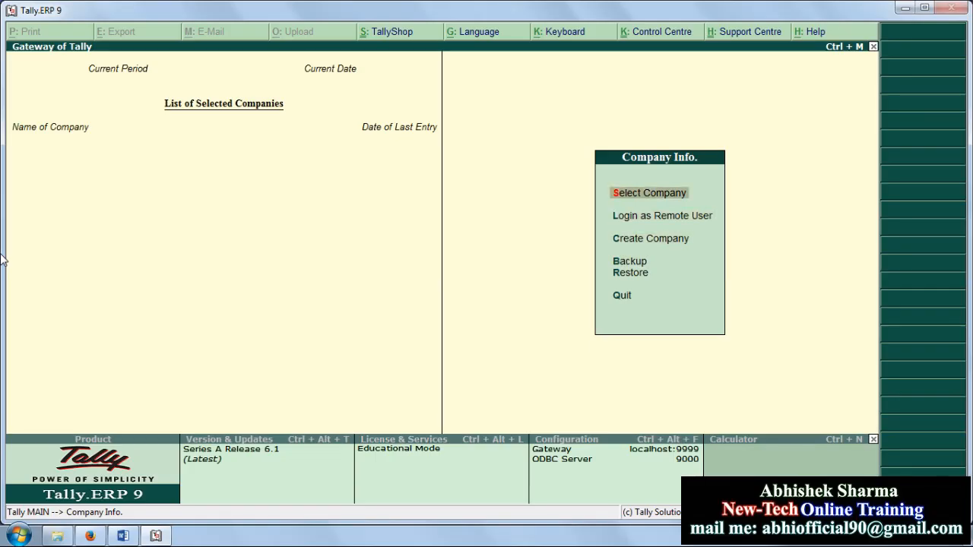
key("Down")
key("Down")
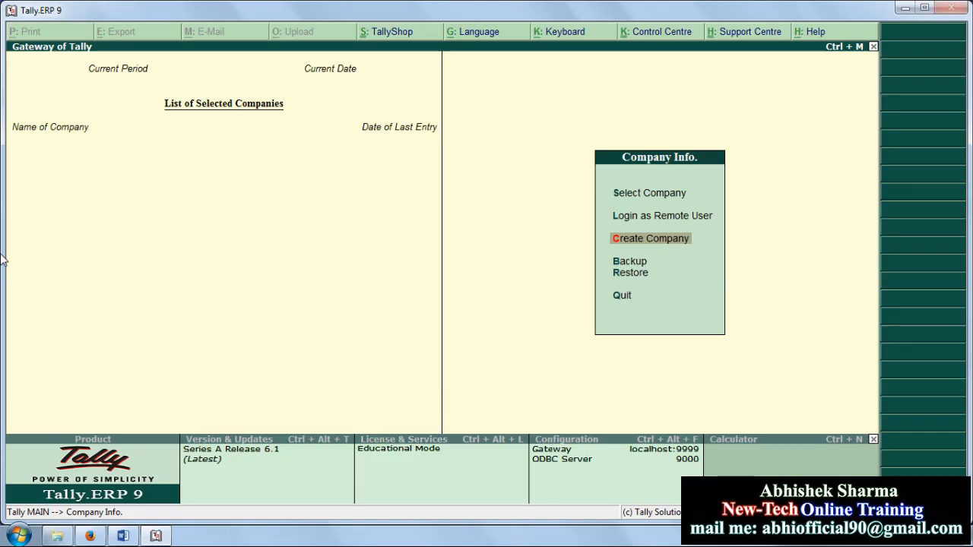
key("Return")
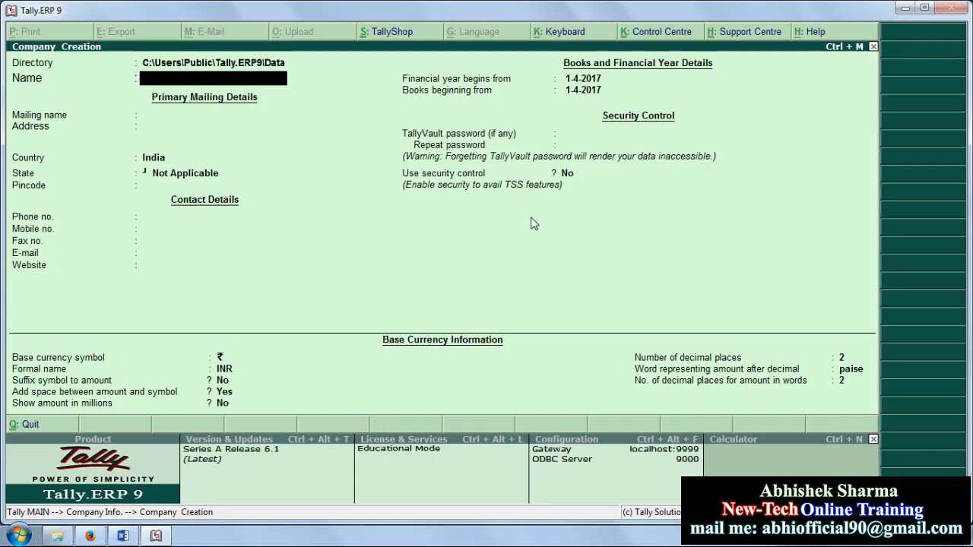
Step: Name the company 'New-Tech Pvt. Ltd' and replace the mailing name with the contact person's name
type("New-Tech Pvt. Ltd.")
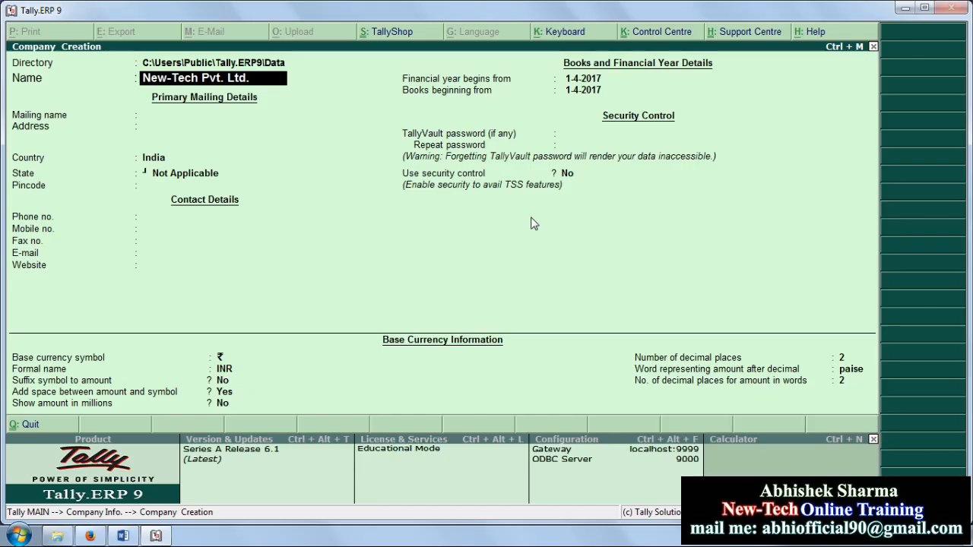
key("Return")
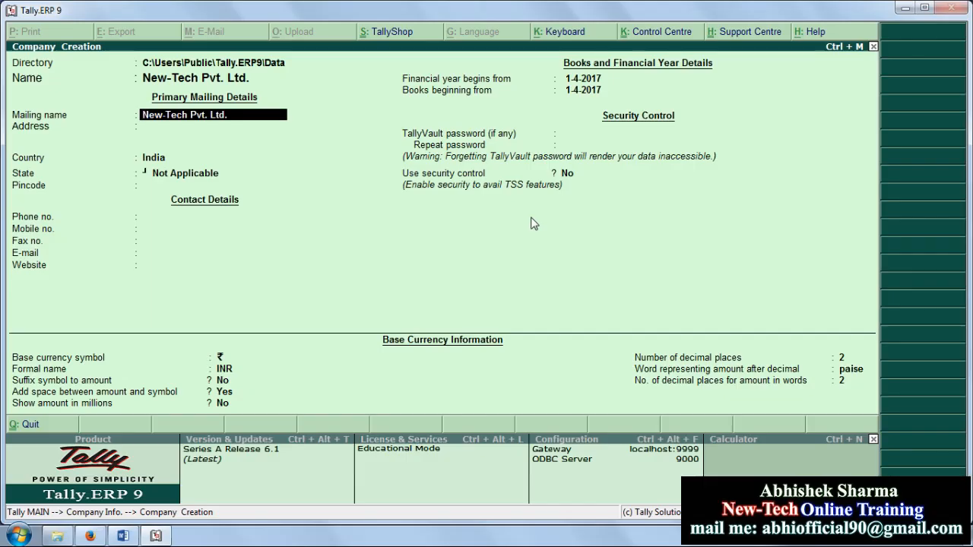
key("Delete")
key("Delete")
key("Delete")
key("Delete")
key("Delete")
key("Delete")
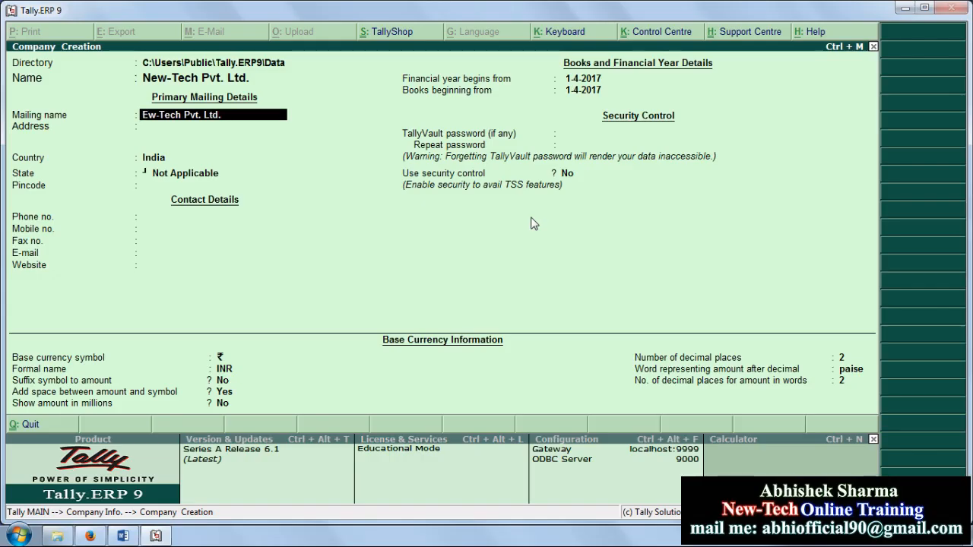
key("Delete")
key("Delete")
key("Delete")
key("Delete")
key("Delete")
key("Delete")
key("Delete")
key("Delete")
key("Delete")
key("Delete")
key("Delete")
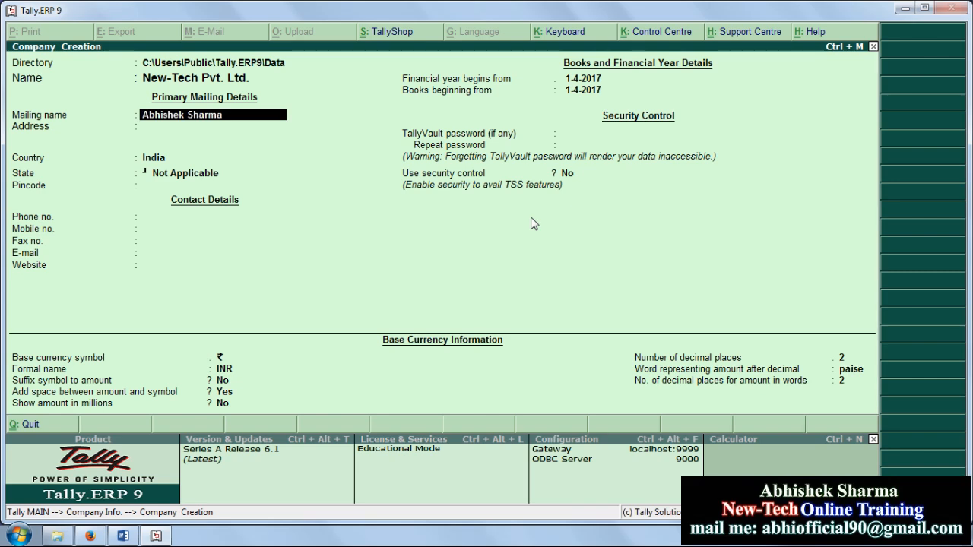
key("Return")
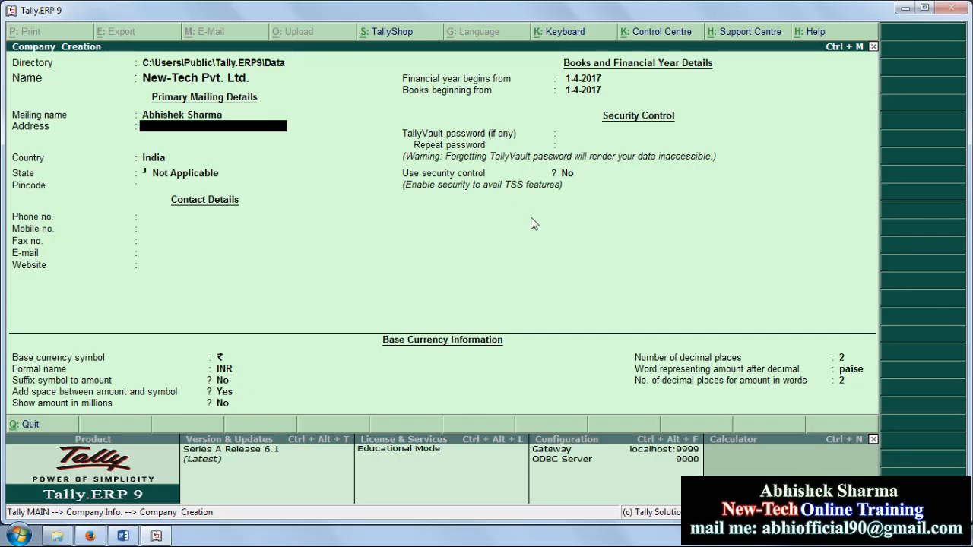
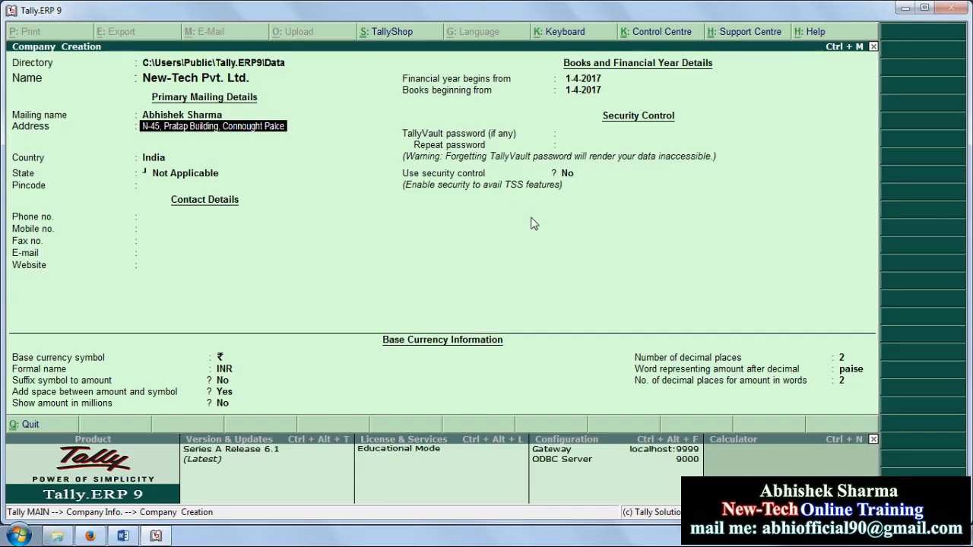
Step: Enter the company's two-line postal address
key("Return")
type("N")
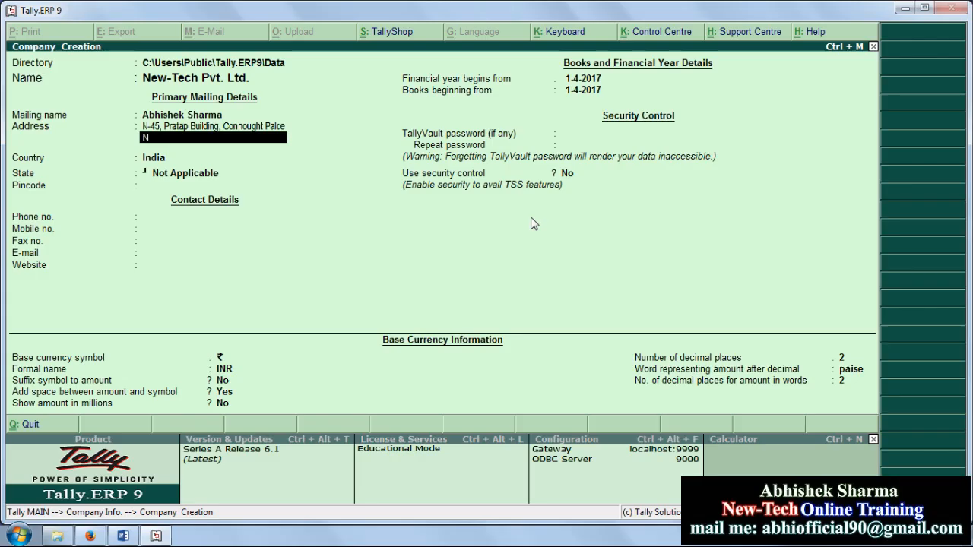
type("ew Delhi")
key("Return")
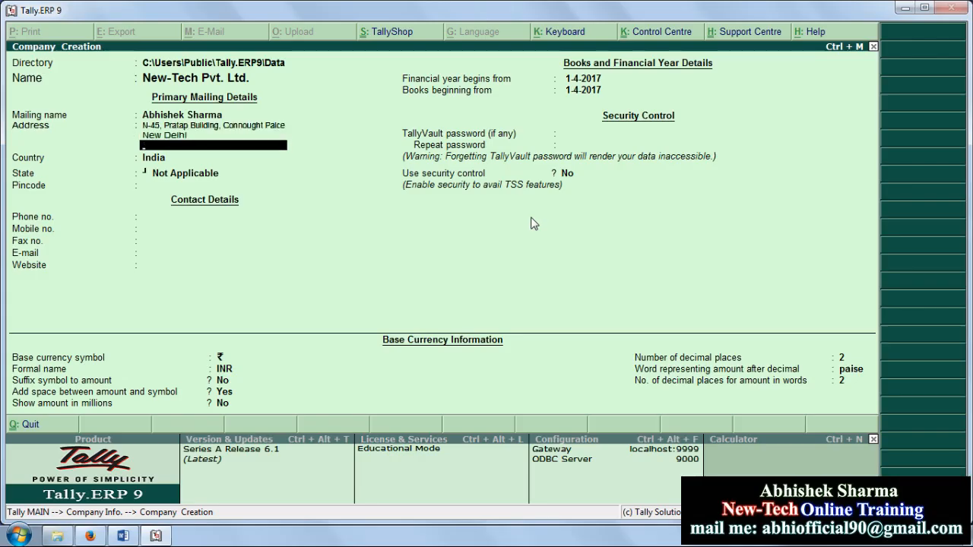
key("Return")
Step: Select India from the List of Countries as the company's country
key("Down")
key("Down")
key("Down")
key("Down")
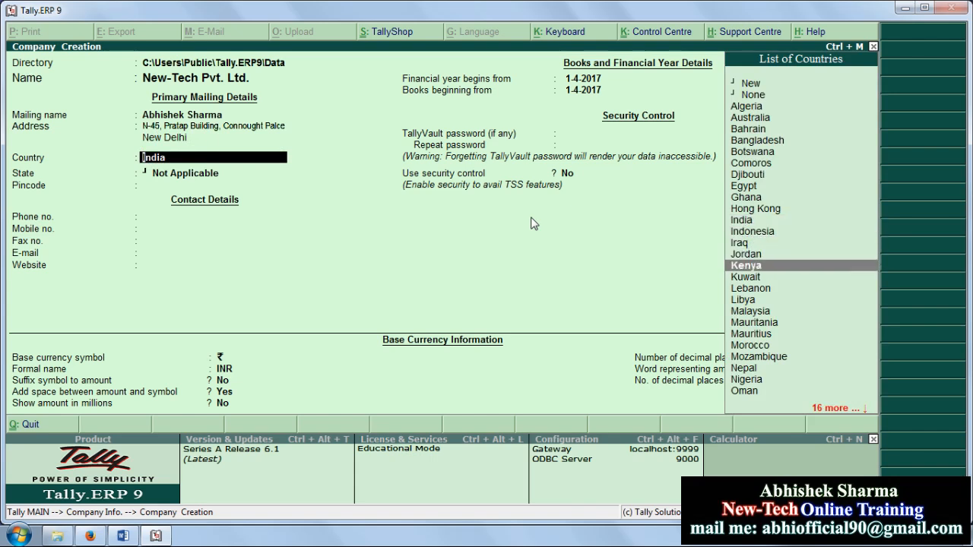
key("Down")
key("Down")
key("Down")
key("Down")
key("Down")
key("Up")
key("Up")
key("Up")
key("Up")
key("Up")
key("Up")
key("Up")
key("Up")
key("Up")
key("Up")
key("Up")
key("Up")
key("Up")
key("Up")
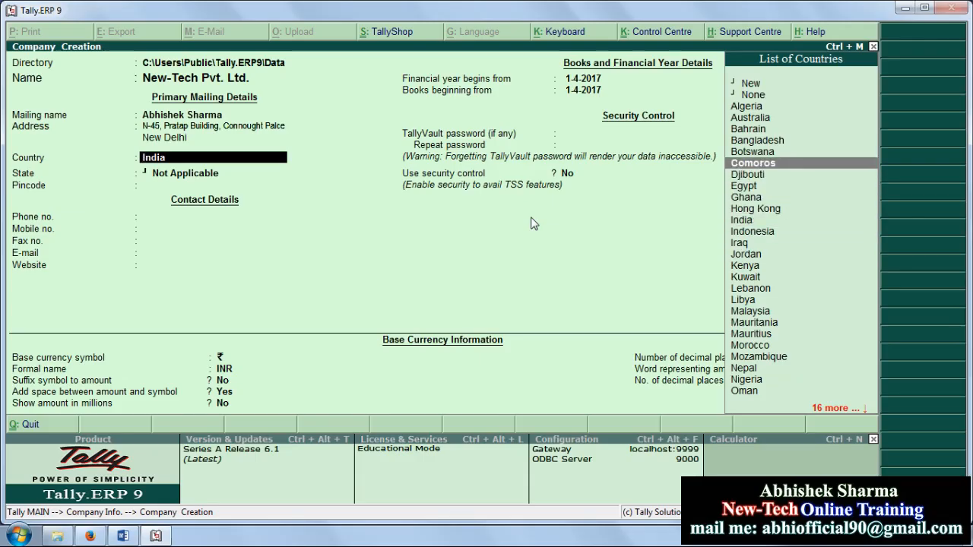
key("Down")
key("Down")
key("Down")
key("Down")
key("Down")
key("Down")
key("Down")
key("Down")
key("Down")
key("Down")
key("Down")
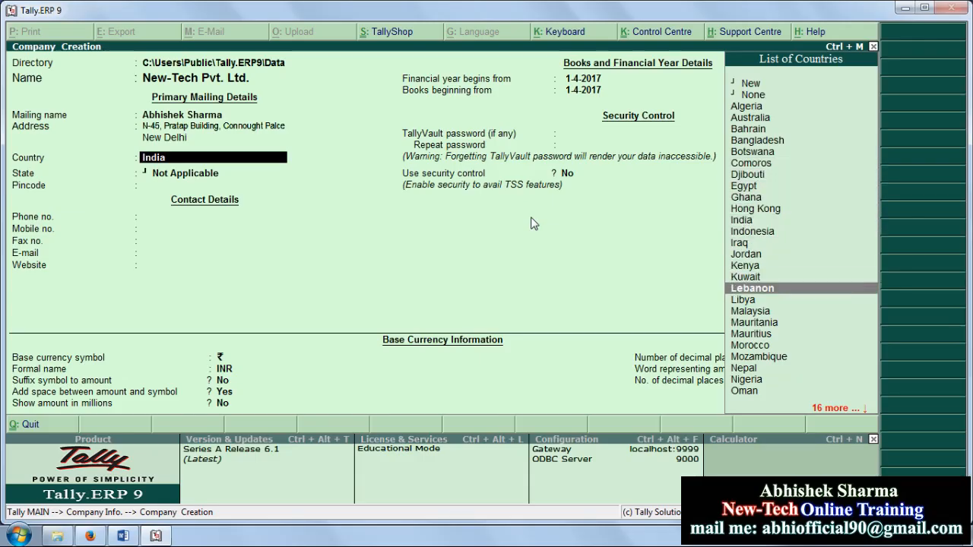
key("Down")
key("Down")
key("Down")
key("Down")
key("Down")
key("Down")
key("Down")
key("Down")
key("Down")
key("Down")
key("Down")
key("Down")
key("Down")
key("Down")
key("Down")
key("Down")
key("Down")
key("Down")
key("Down")
key("Down")
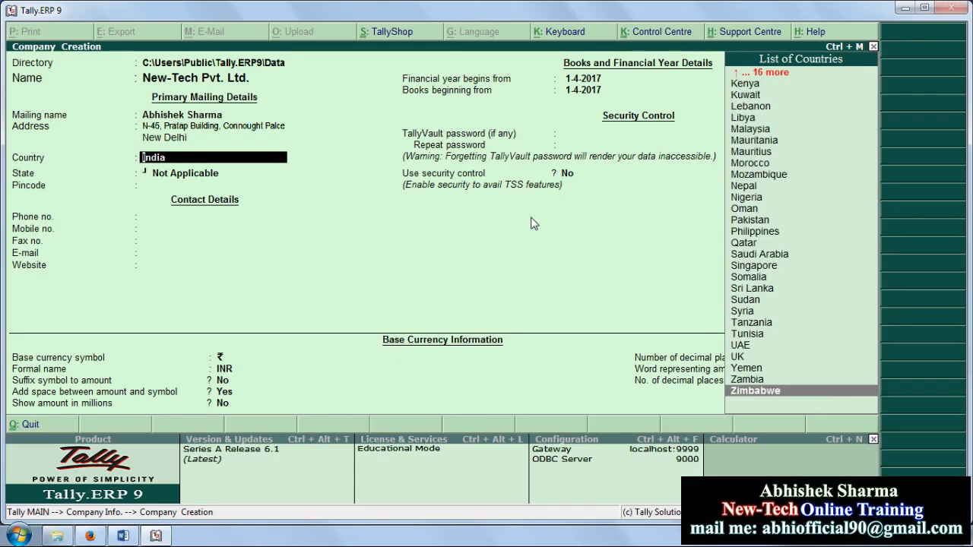
key("Up")
key("Up")
key("Up")
key("Up")
key("Up")
key("Up")
key("Up")
key("Up")
key("Up")
key("Up")
key("Up")
key("Up")
key("Up")
key("Up")
key("Up")
key("Up")
key("Up")
key("Up")
key("Up")
key("Up")
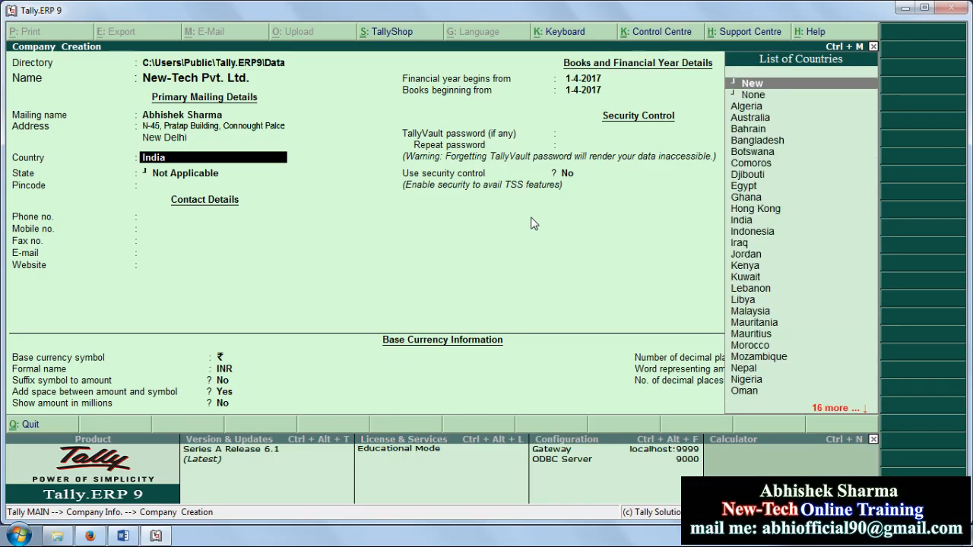
key("Down")
key("Down")
key("Down")
key("Down")
key("Down")
key("Down")
key("Down")
key("Down")
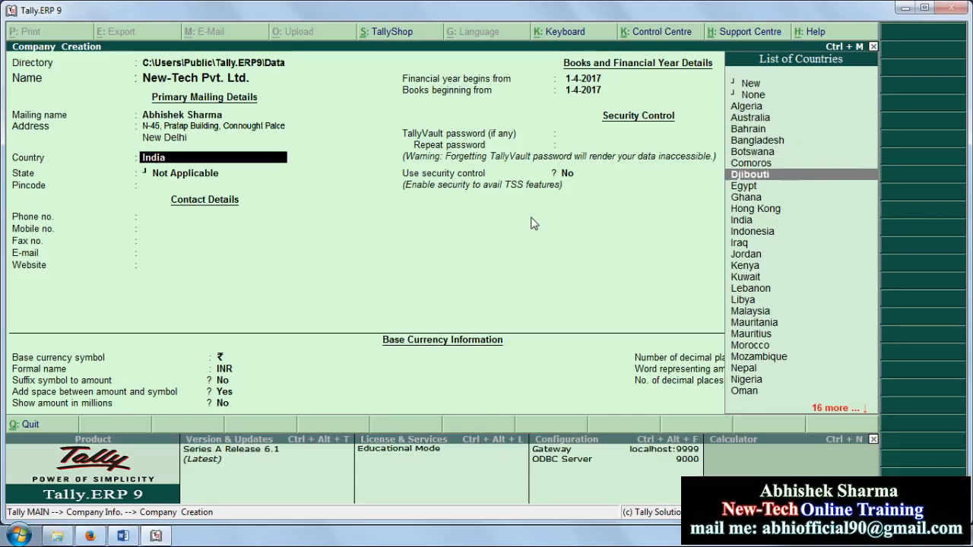
key("Down")
key("Down")
key("Down")
key("Down")
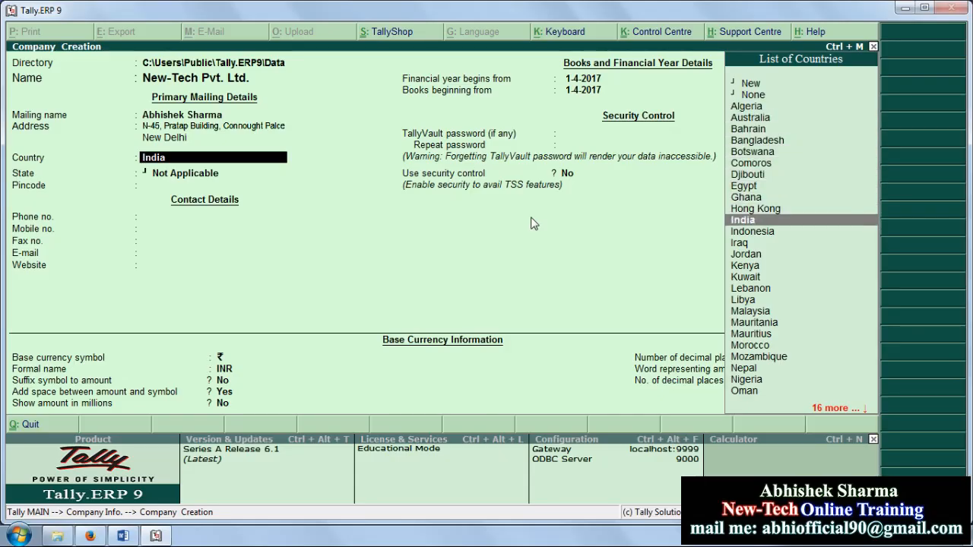
key("Down")
key("Down")
key("Down")
key("Up")
key("Up")
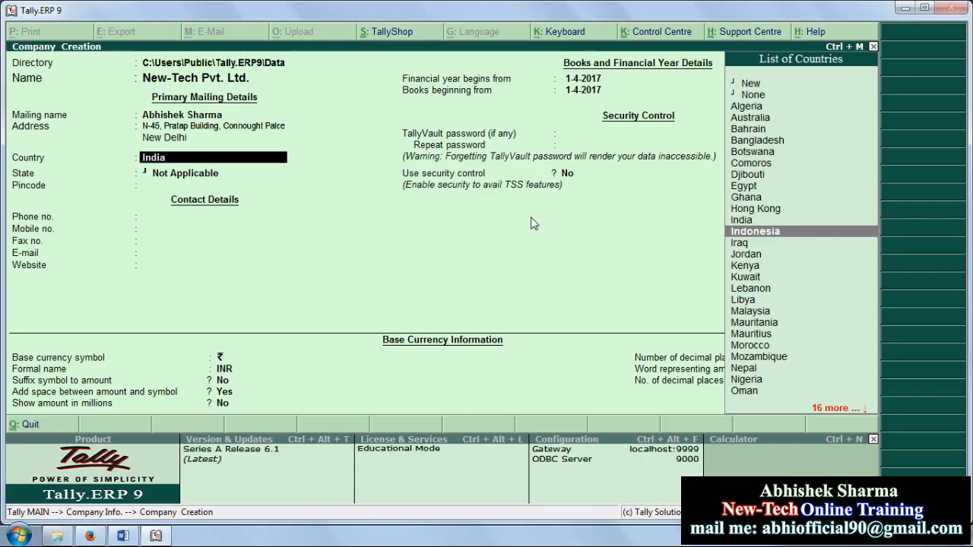
key("Up")
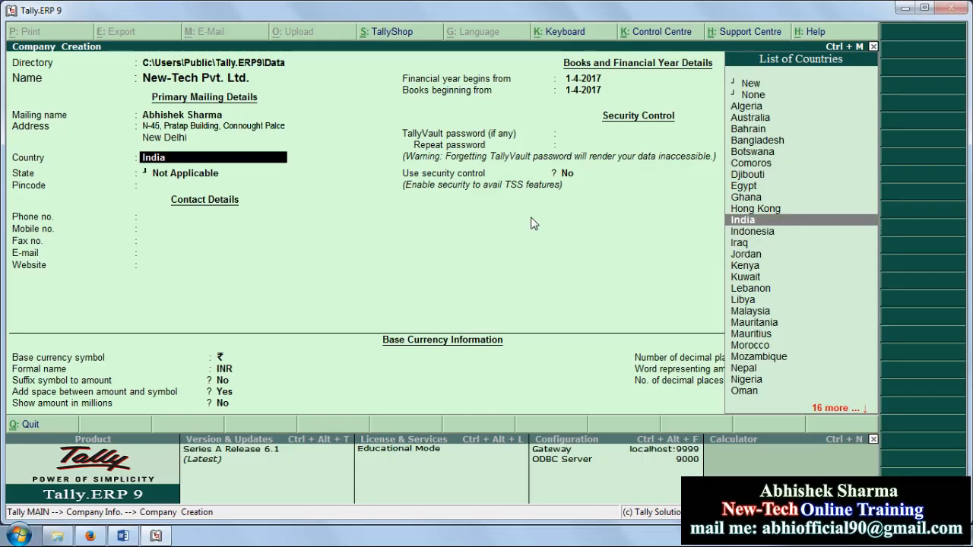
key("Return")
key("Down")
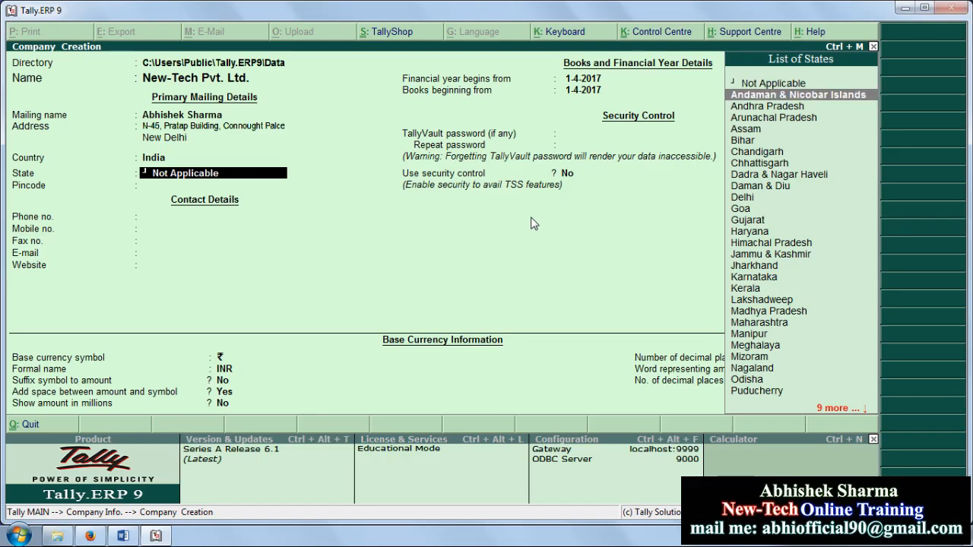
Step: Set the state to Delhi and the pincode to 110001
key("Down")
key("Down")
key("Down")
key("Down")
key("Down")
key("Down")
key("Down")
key("Down")
key("Down")
key("Down")
key("Down")
key("Down")
key("Down")
key("Down")
key("Down")
key("Down")
key("Down")
key("Down")
key("Down")
key("Down")
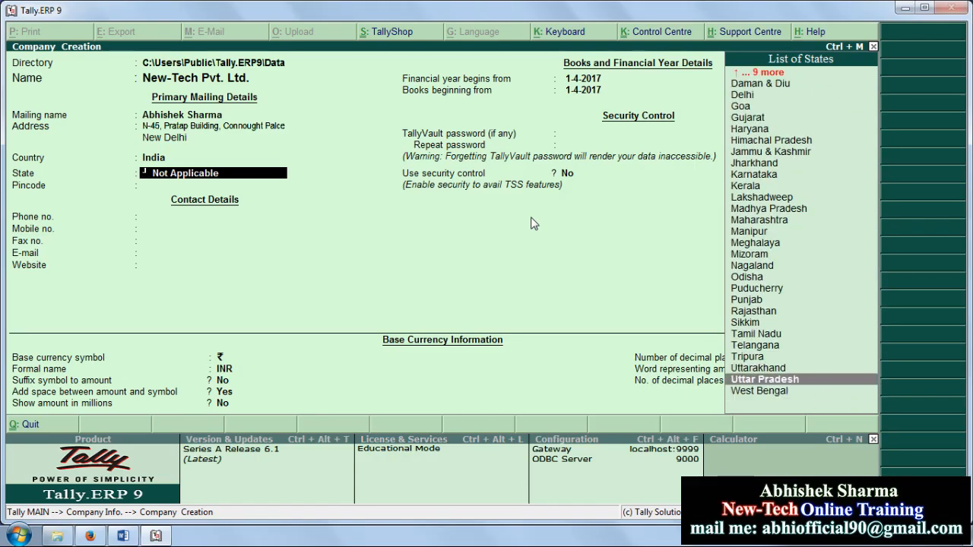
key("Up")
key("Up")
key("Up")
key("Up")
key("Up")
key("Up")
key("Up")
key("Up")
key("Up")
key("Up")
key("Up")
key("Up")
key("Up")
key("Up")
key("Up")
key("Up")
key("Up")
key("Up")
key("Up")
key("Up")
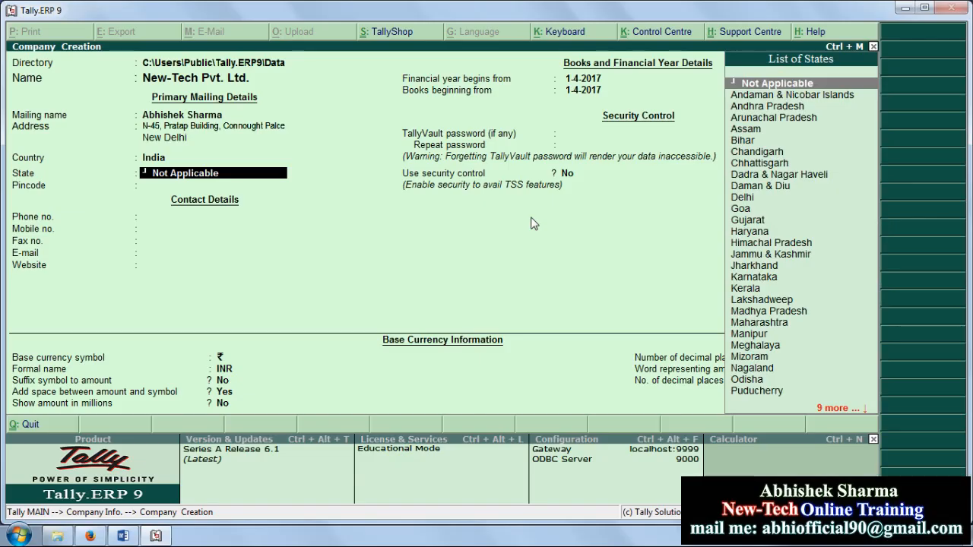
key("Down")
key("Down")
key("Down")
key("Down")
key("Down")
key("Down")
key("Down")
key("Down")
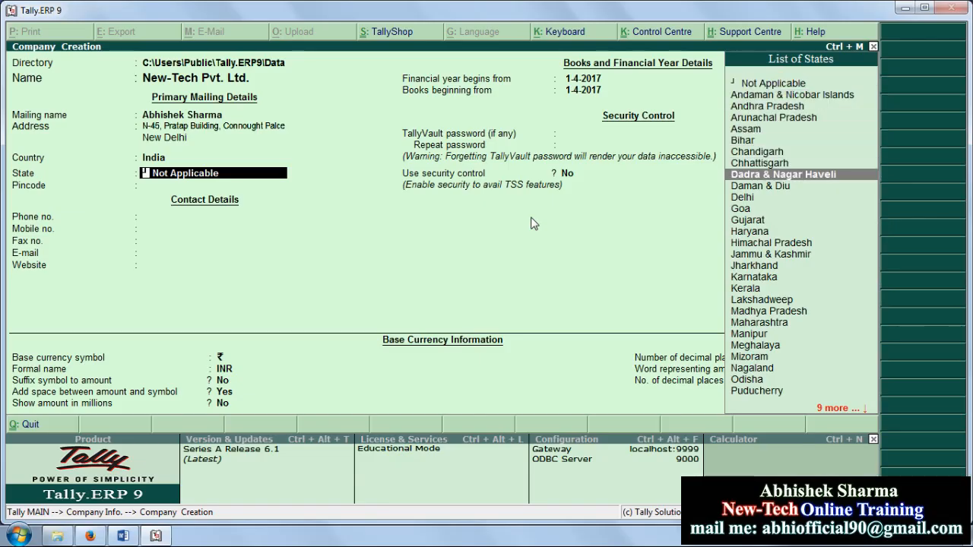
key("Down")
key("Down")
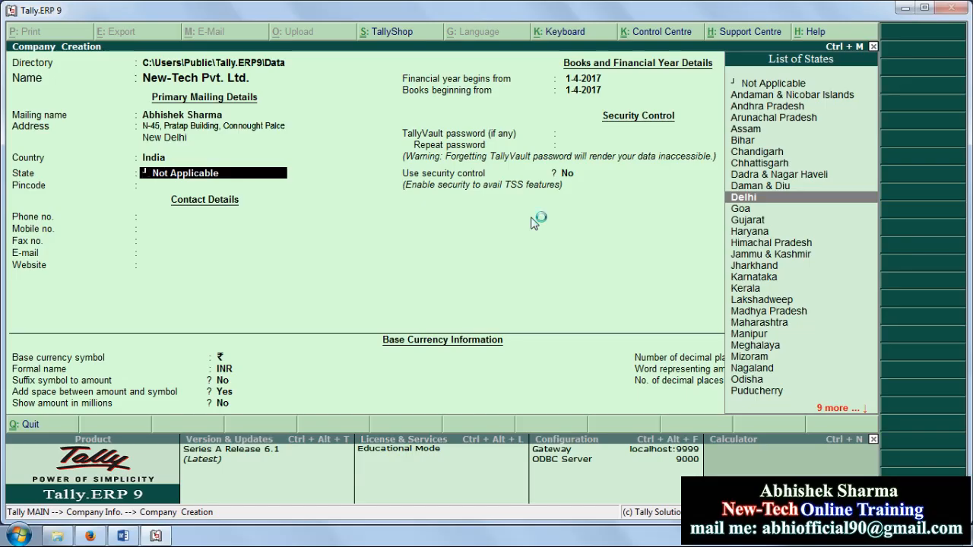
key("Return")
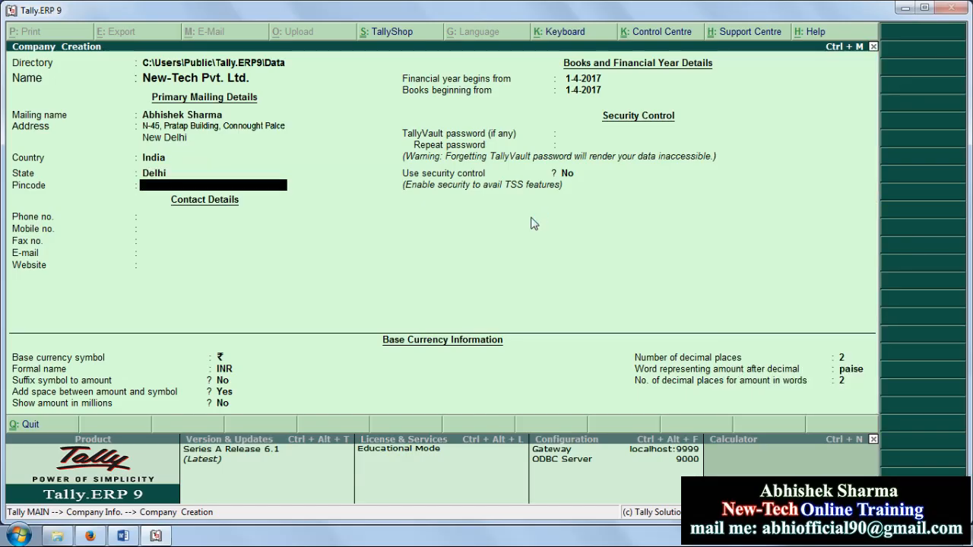
type("110001")
key("Return")
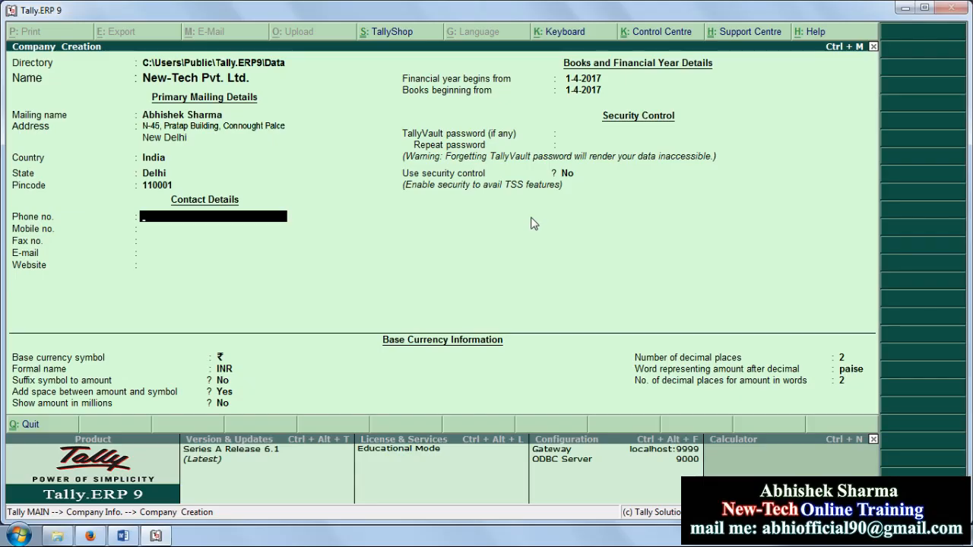
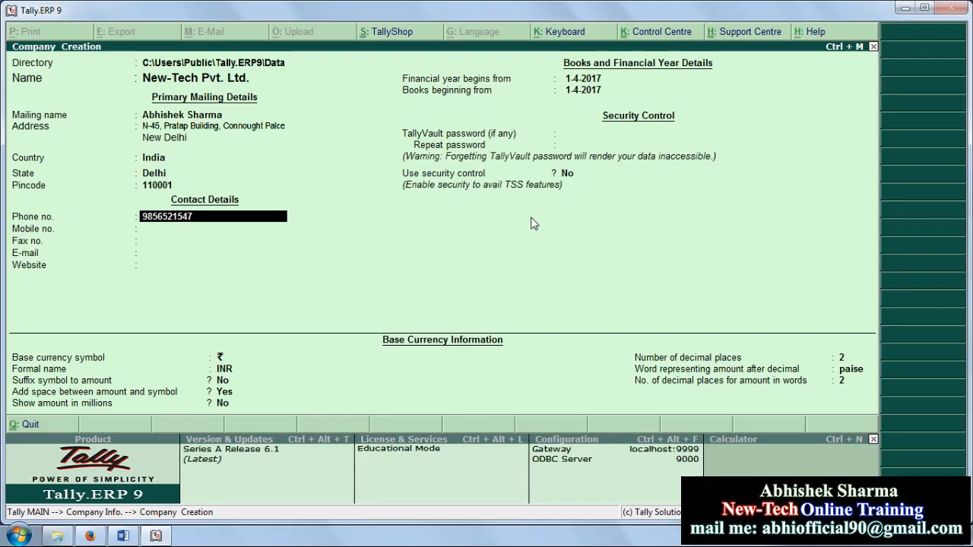
Step: Enter the company phone number, correcting the first mistyped entry
key("Return")
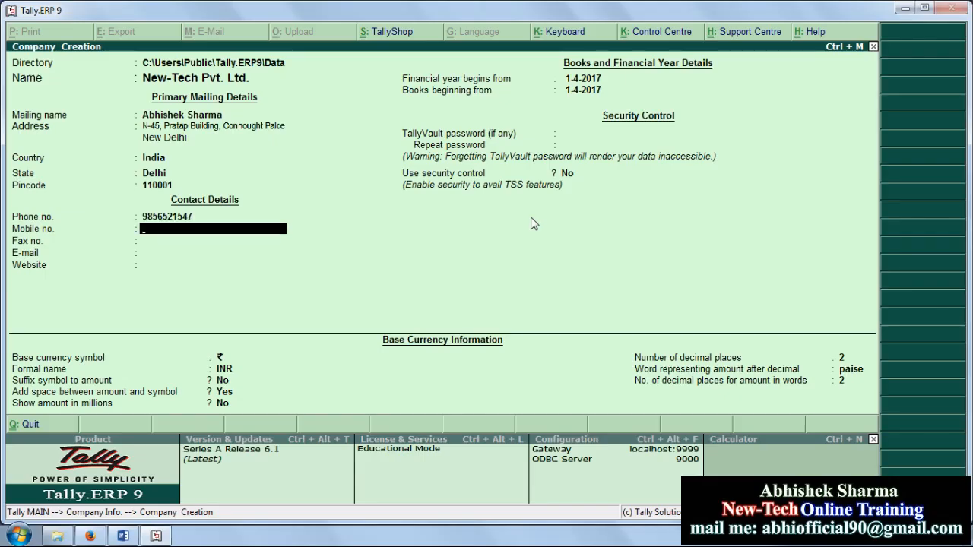
key("Up")
key("Home")
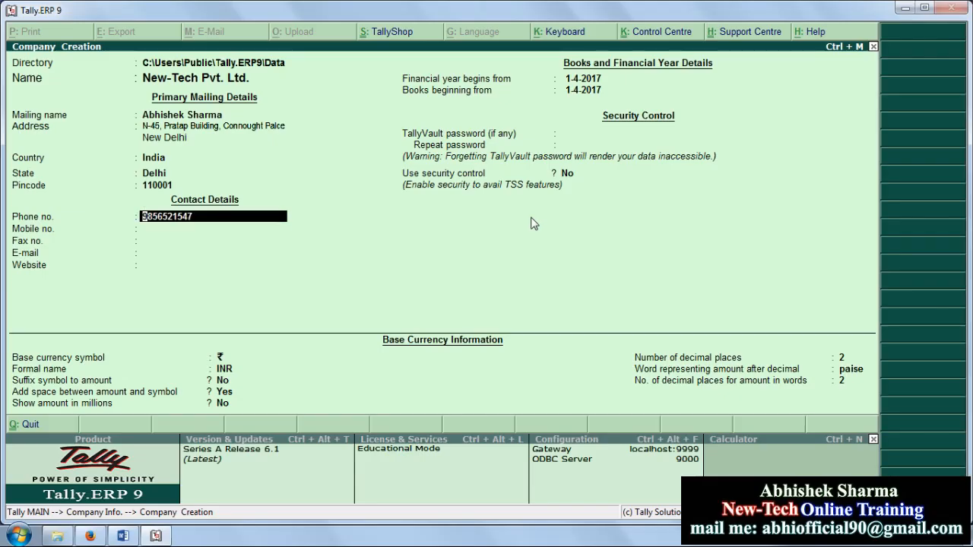
key("Delete")
key("Delete")
key("Delete")
key("Delete")
key("Delete")
key("Delete")
key("Delete")
key("Delete")
key("Delete")
key("Delete")
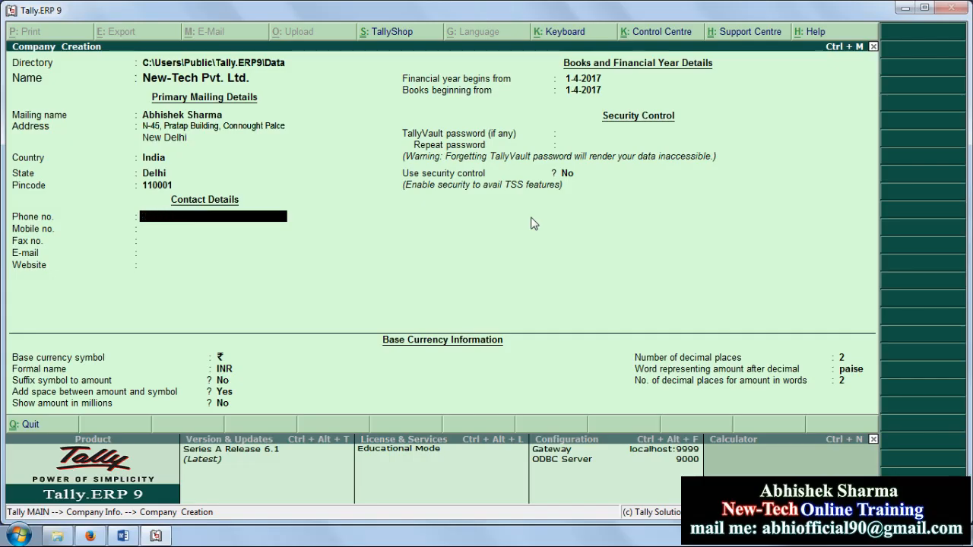
type("011-235689")
key("Return")
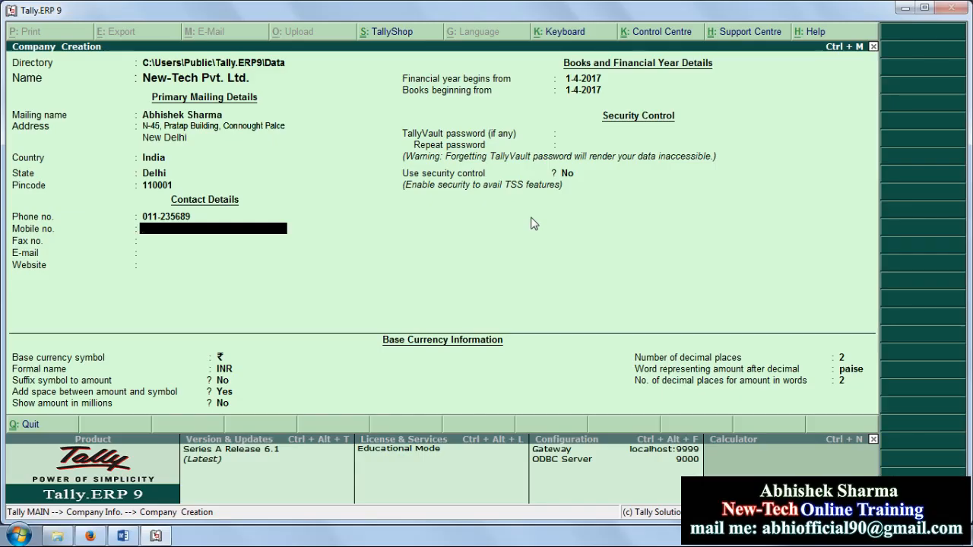
Step: Fill in the company's mobile and fax numbers
key("Return")
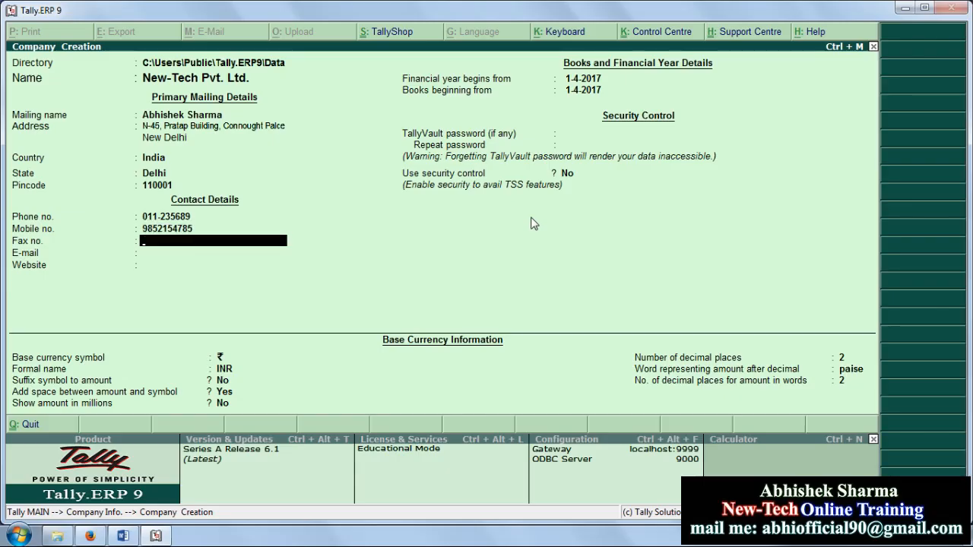
type("123123")
key("Return")
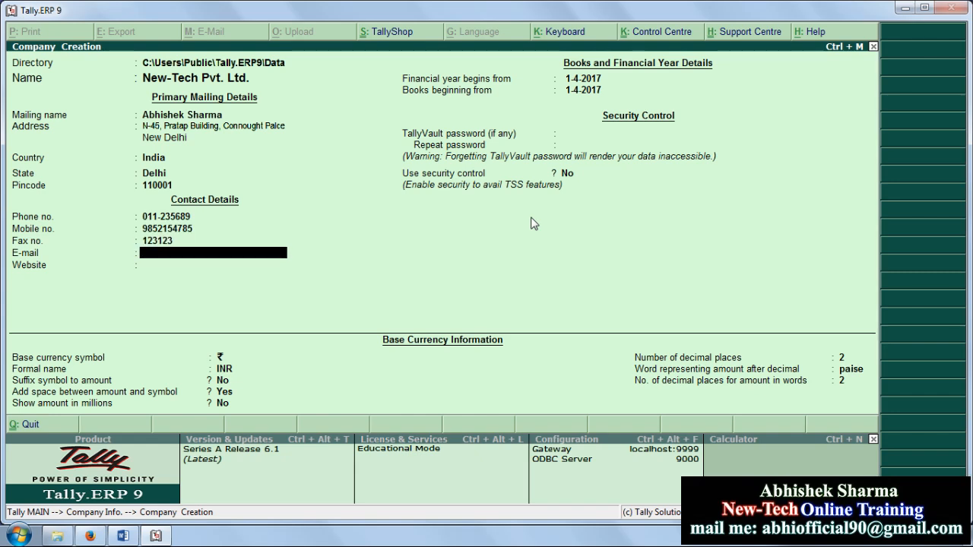
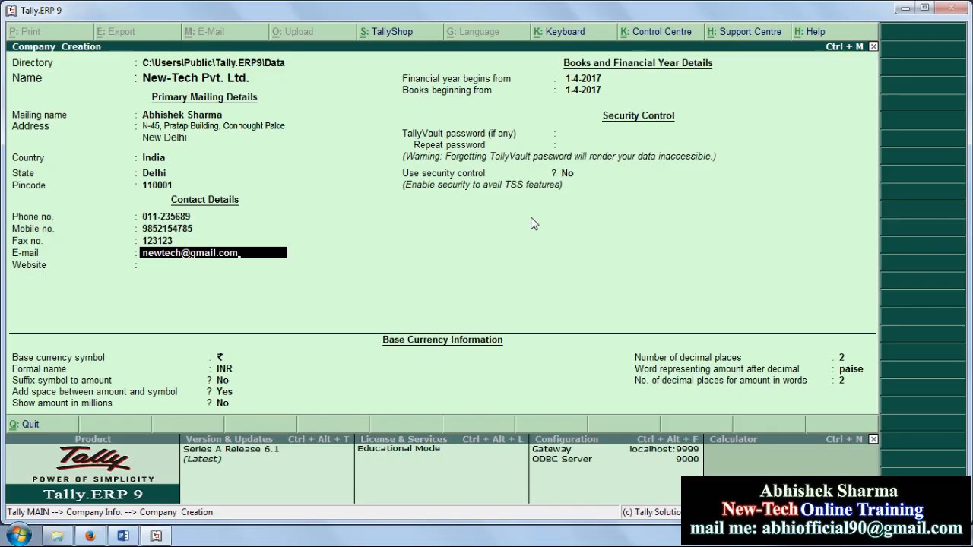
key("Return")
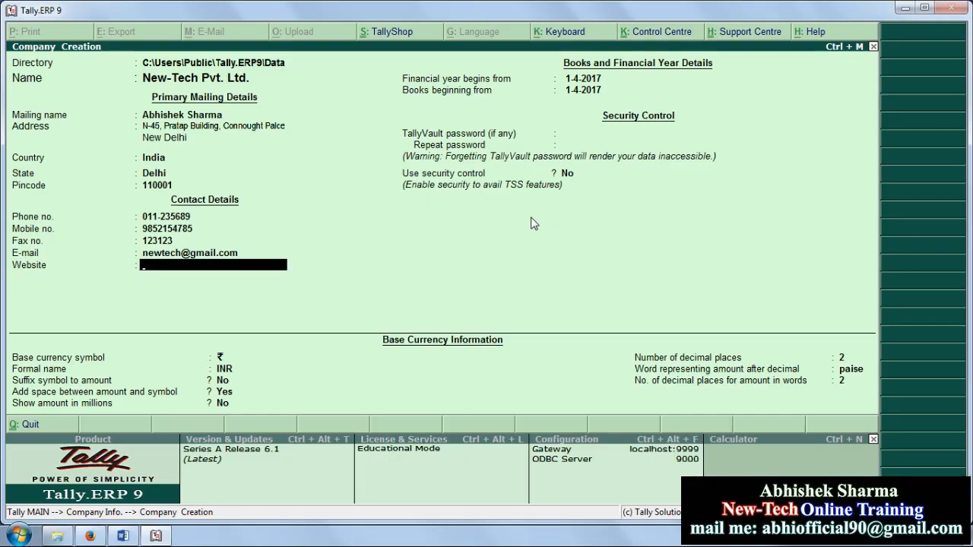
type("www.new-tech.com")
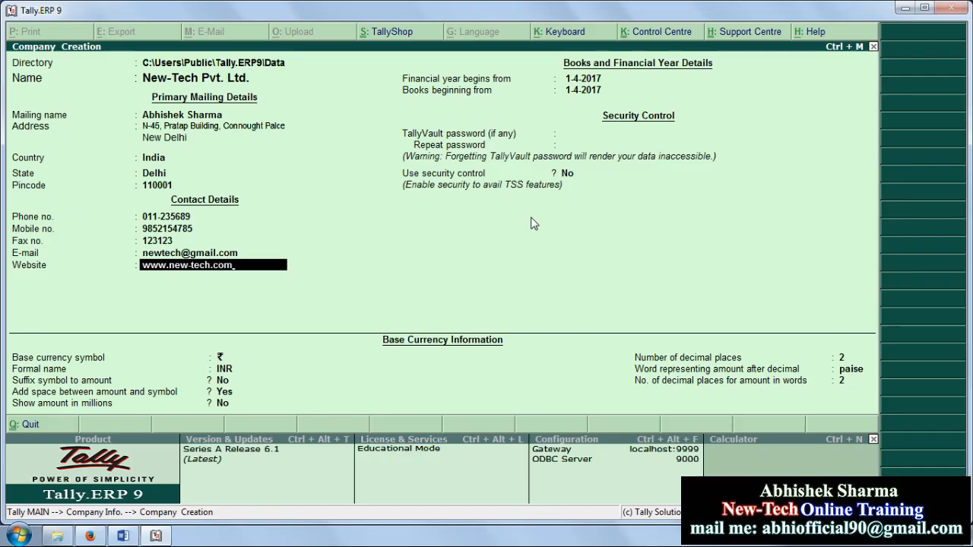
key("Return")
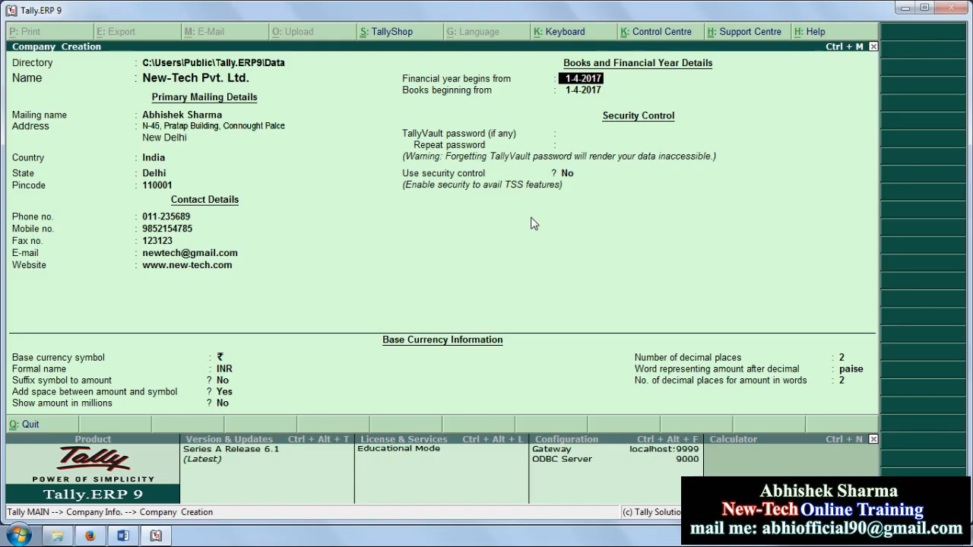
key("Return")
key("Up")
key("Return")
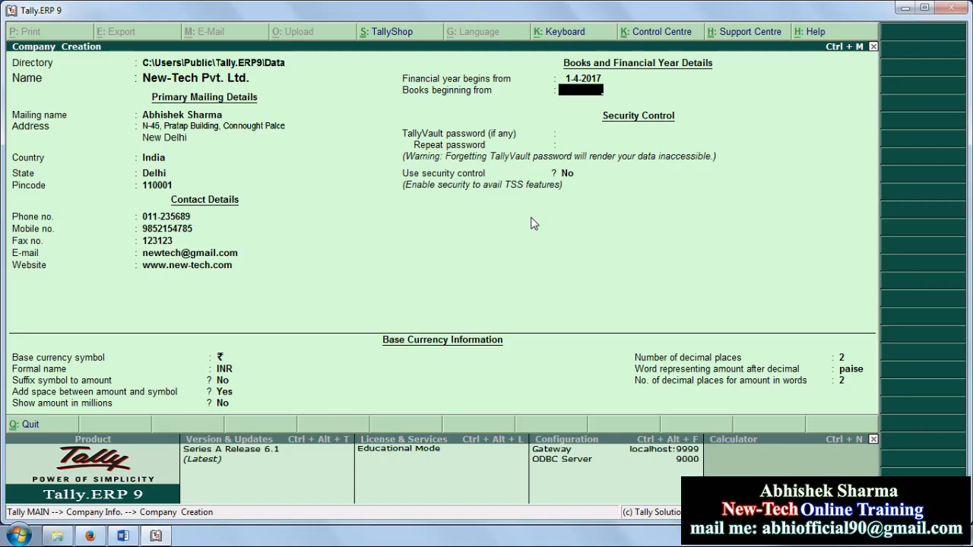
type("5-4-")
type("2017")
type("2-4-2")
type("017")
key("Return")
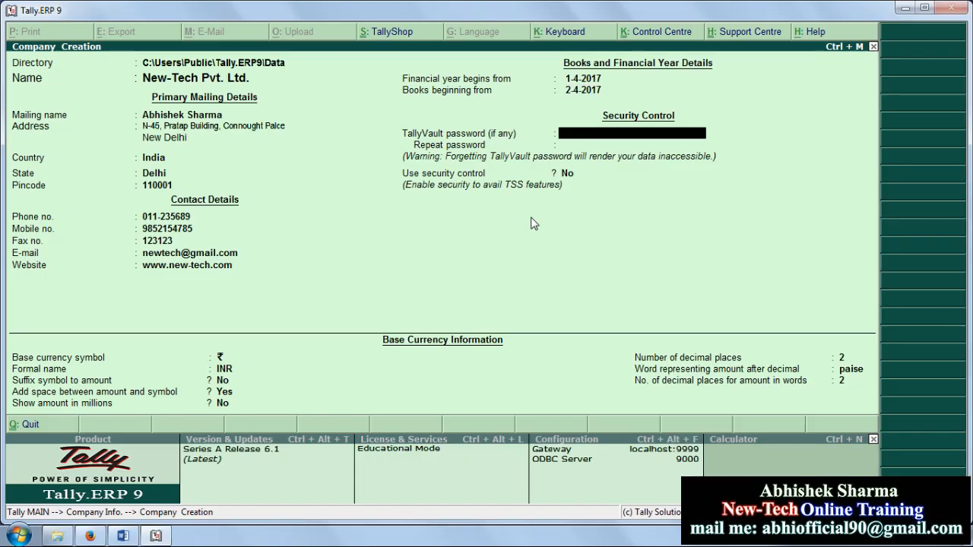
key("BackSpace")
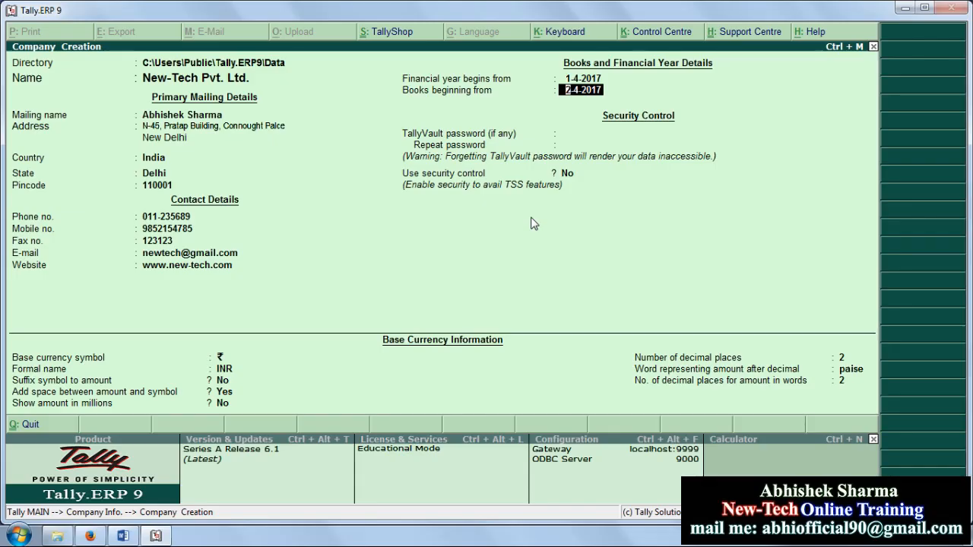
type("1-4-2017")
key("Return")
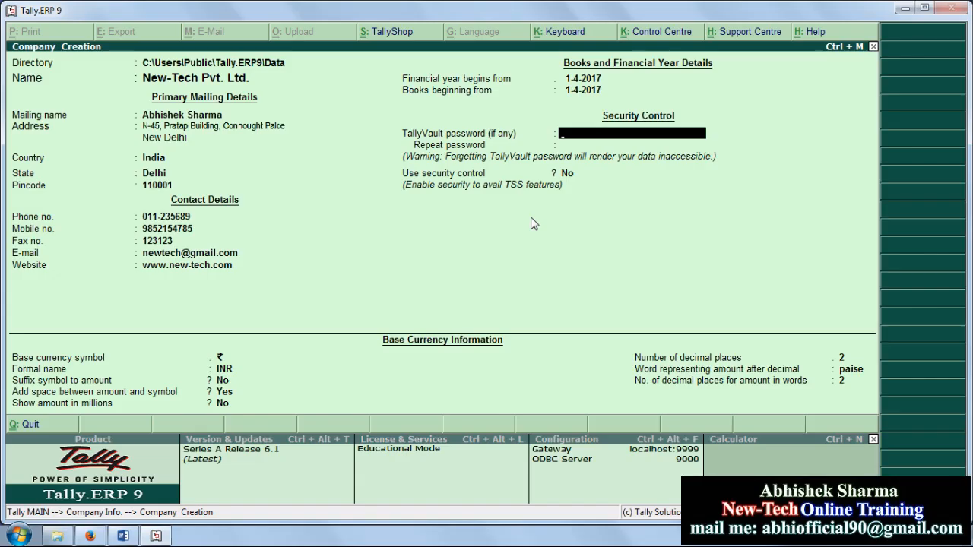
key("Return")
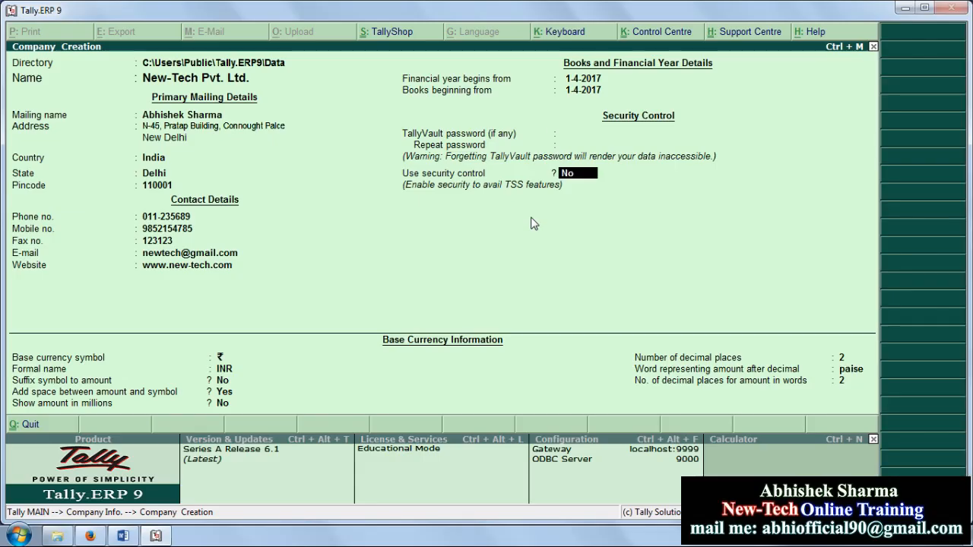
key("Return")
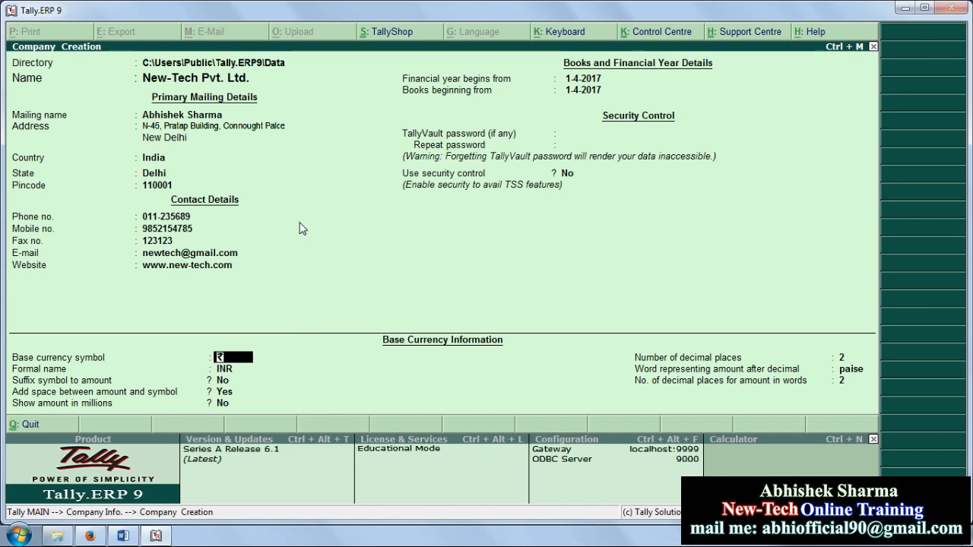
key("Return")
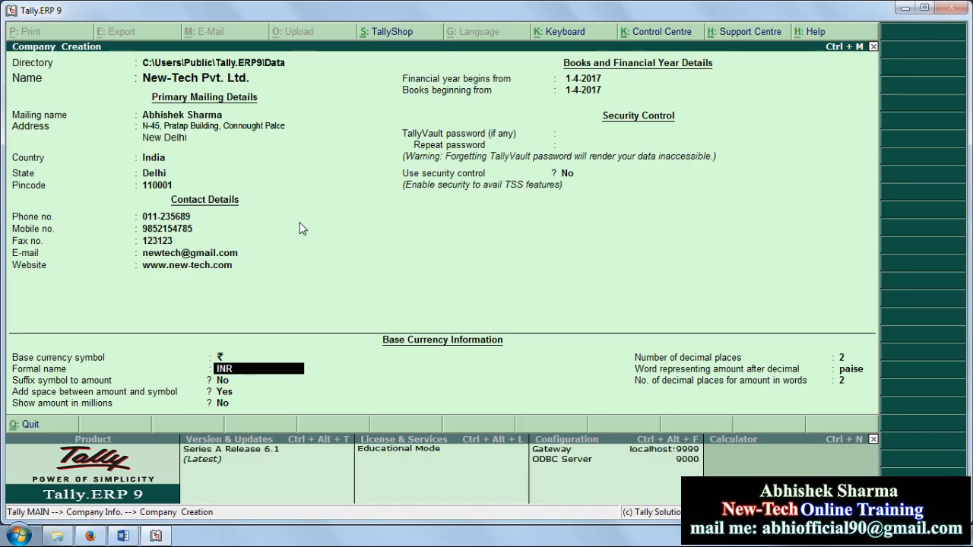
key("Return")
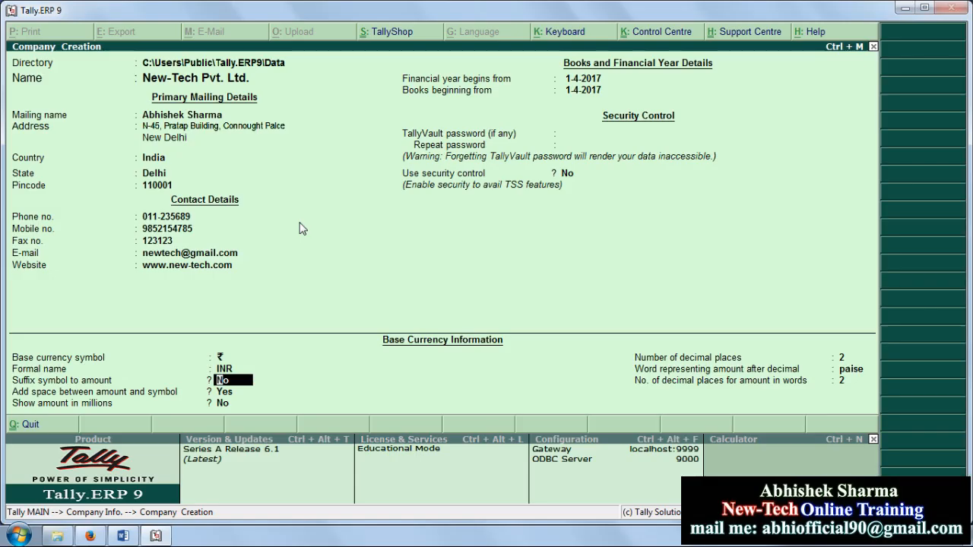
key("Return")
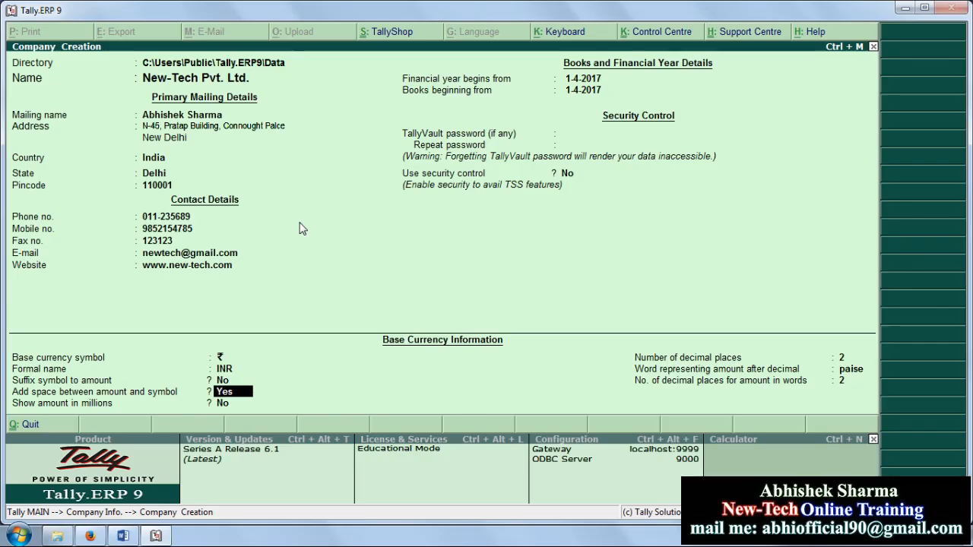
key("Return")
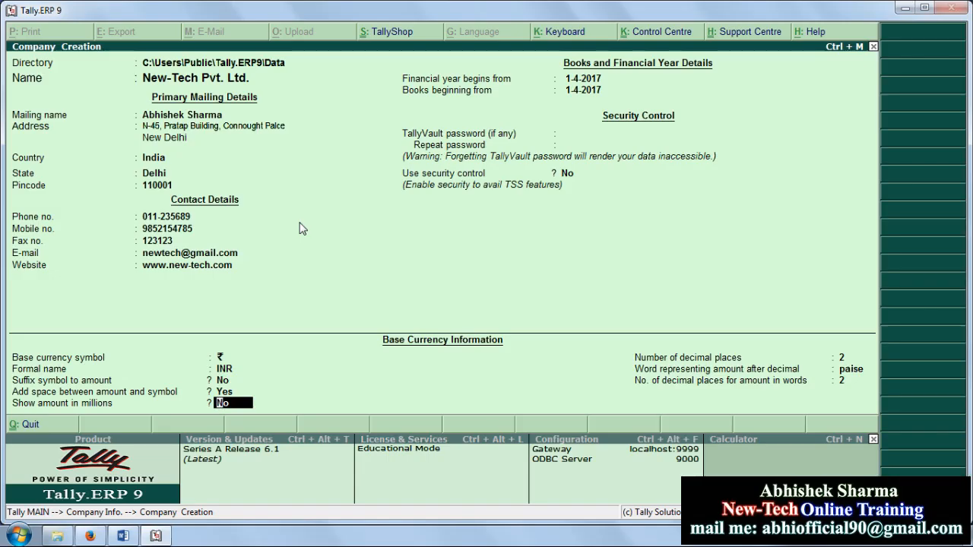
key("Return")
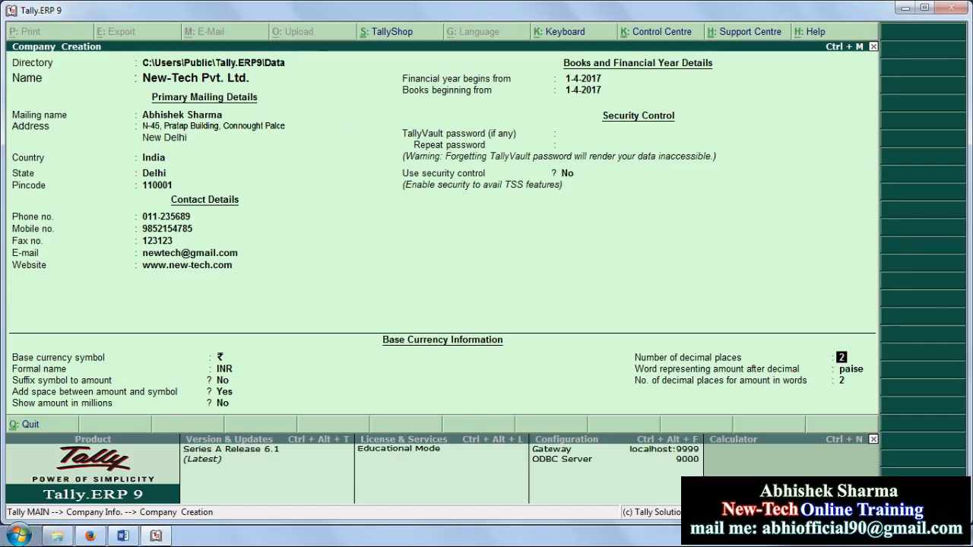
Step: Launch Notepad from the Start menu and maximise it
left_click(18, 536)
left_click(103, 259)
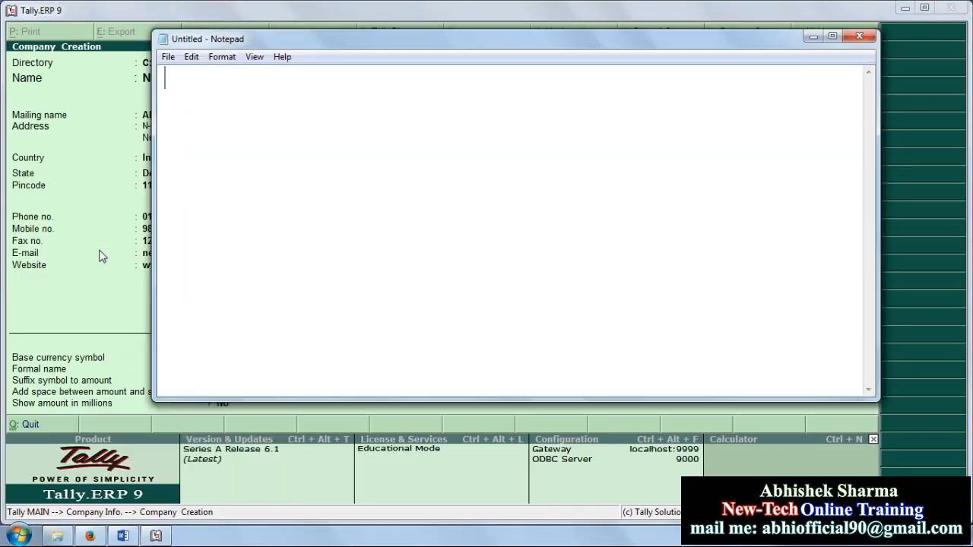
double_click(376, 39)
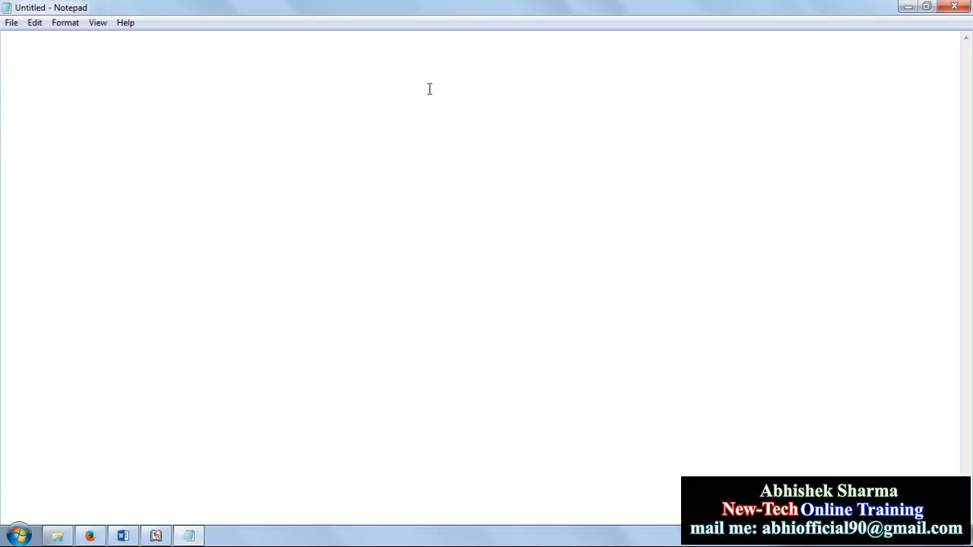
Step: Type the amounts 200.00, 300.00, 300.100, 300.155, 300.05 and 300.99 on separate lines
type("200.00 ")
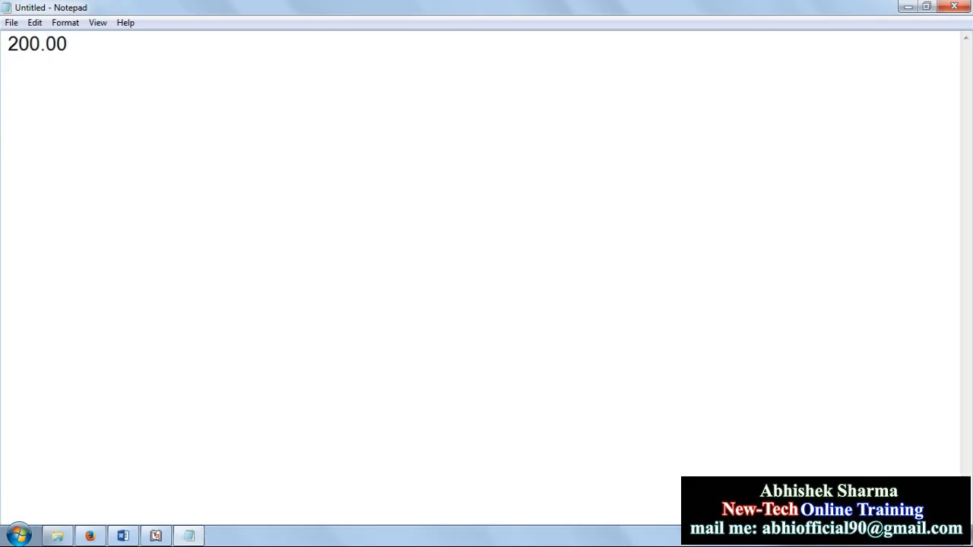
type("300.00")
key("Return")
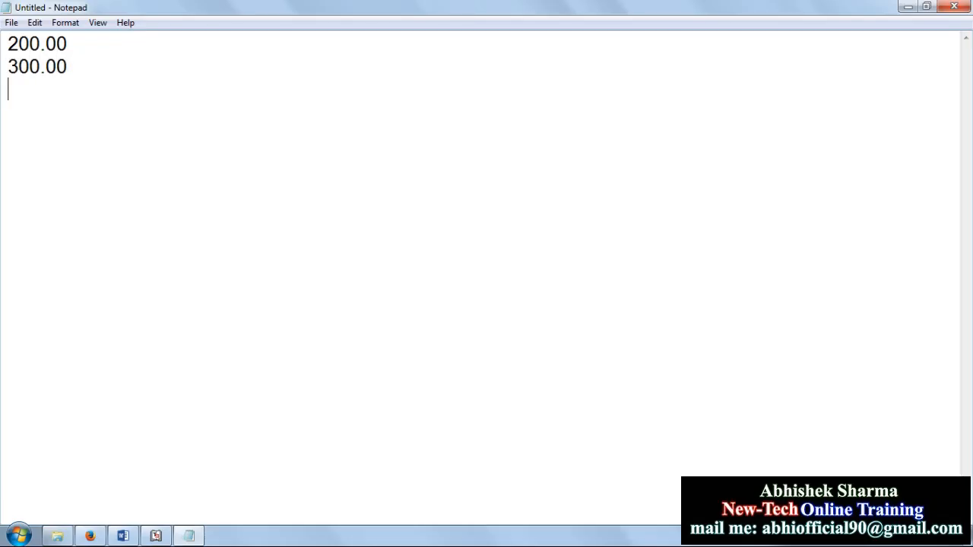
type("300.100 ")
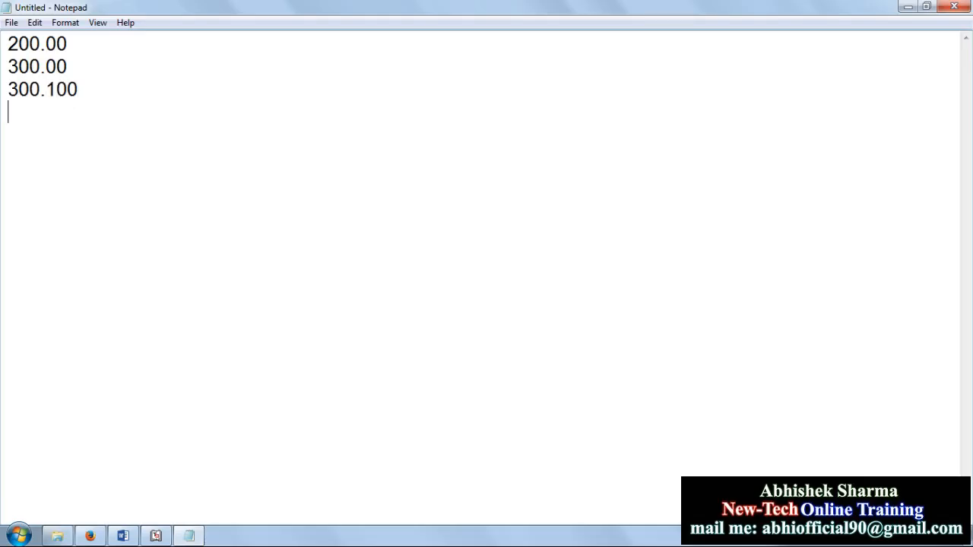
type("300.155")
key("Return")
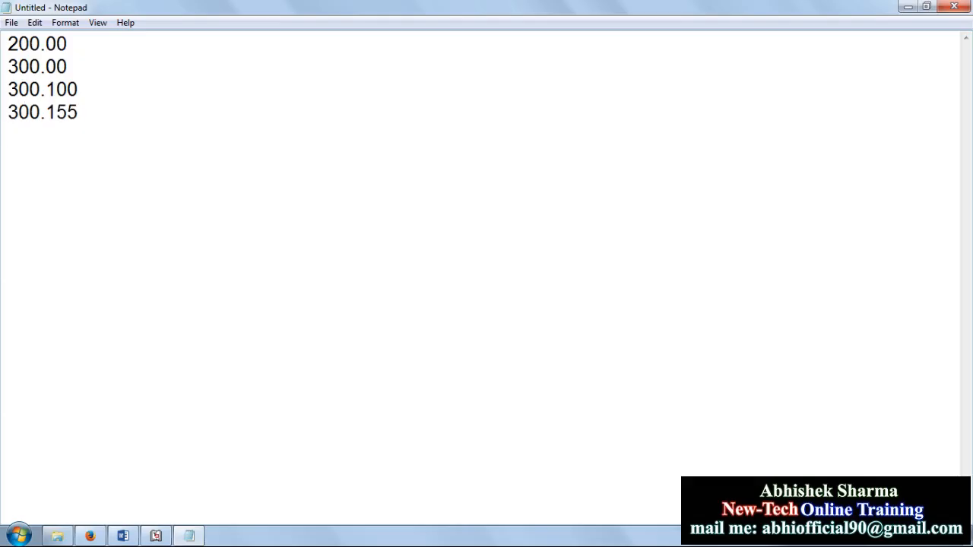
type("300.05")
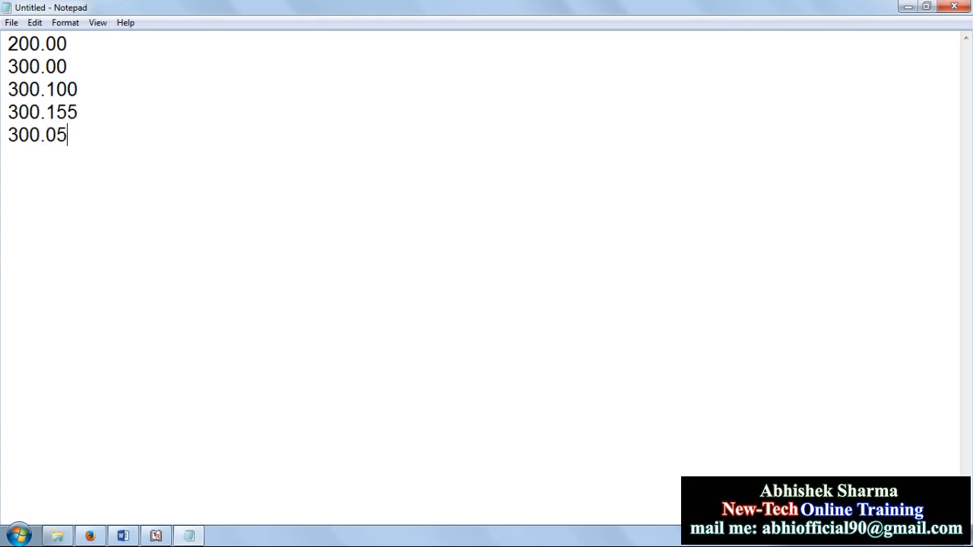
key("Return")
type("300.99")
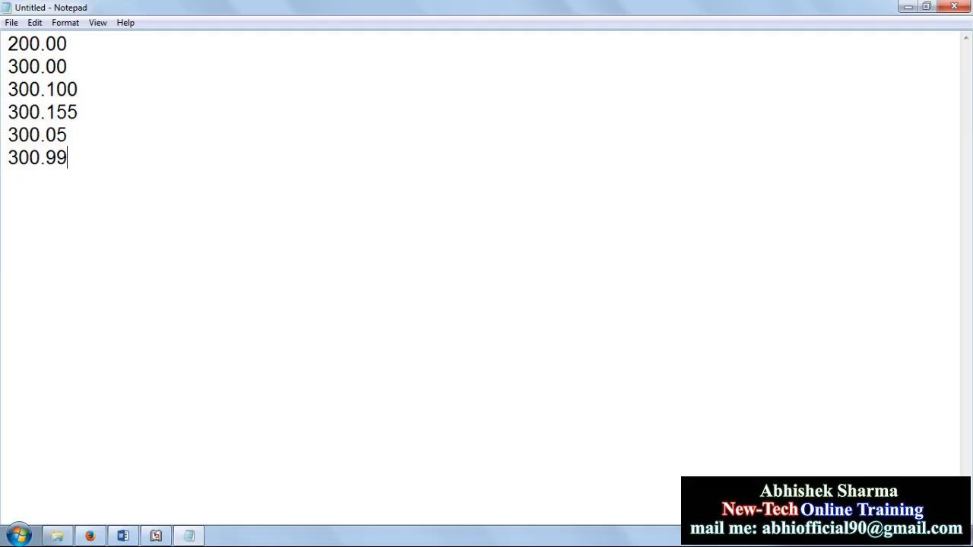
key("Return")
Step: Highlight the decimal digits of 300.100, 300.99 and 300.00 to compare them
left_click_drag(82, 114, 6, 93)
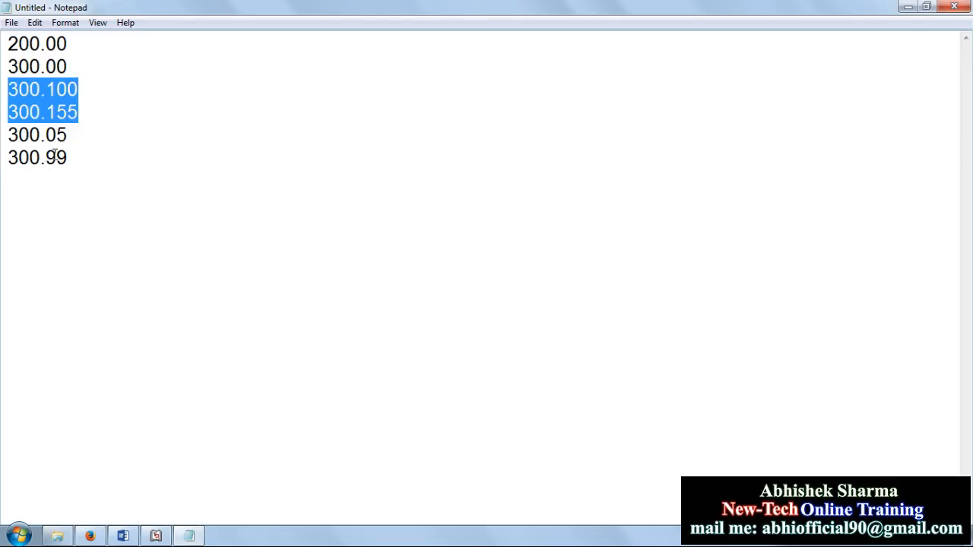
left_click_drag(67, 158, 47, 166)
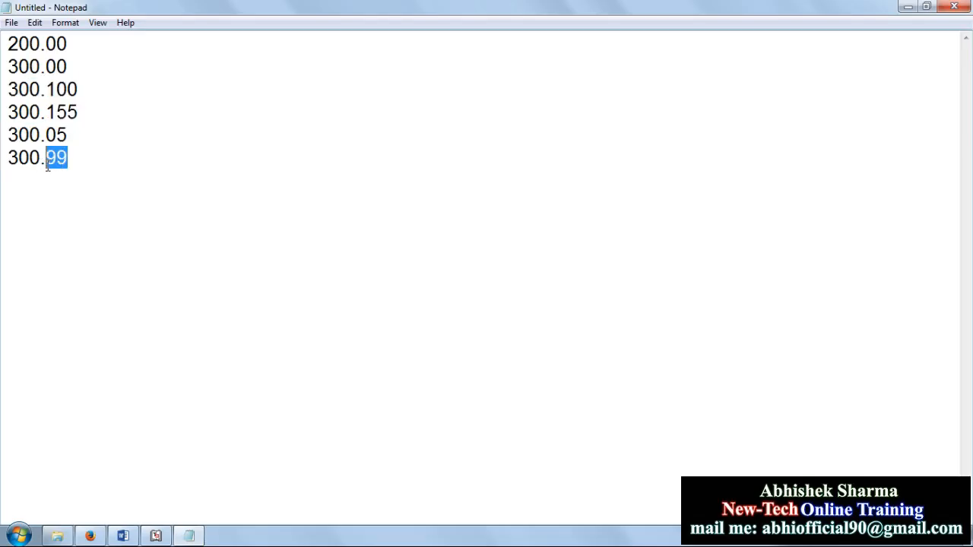
left_click(56, 157)
left_click(76, 90)
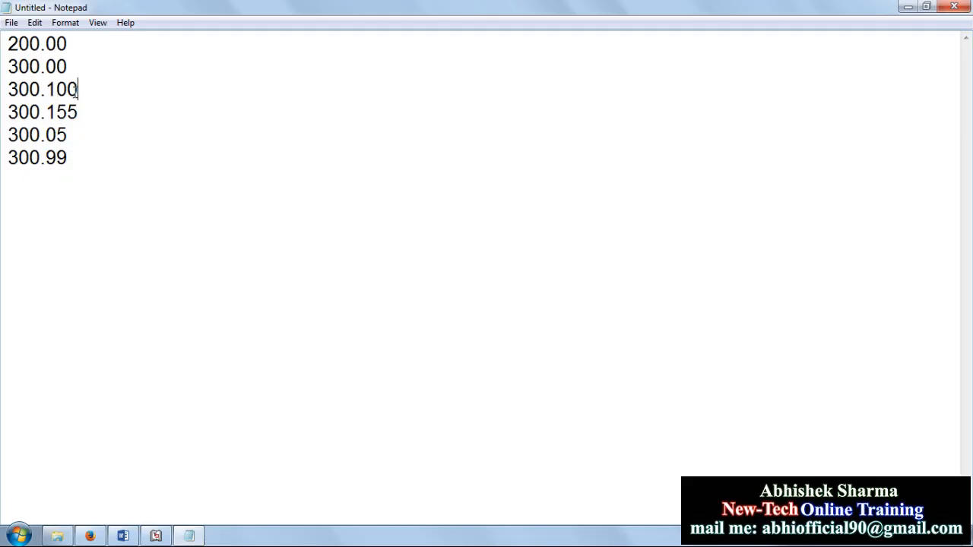
left_click_drag(76, 90, 46, 91)
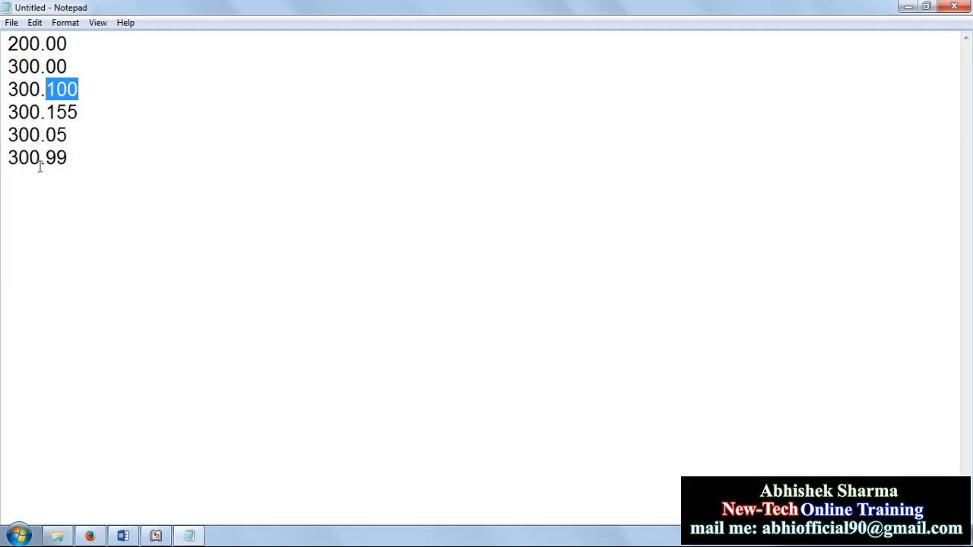
left_click_drag(67, 158, 45, 158)
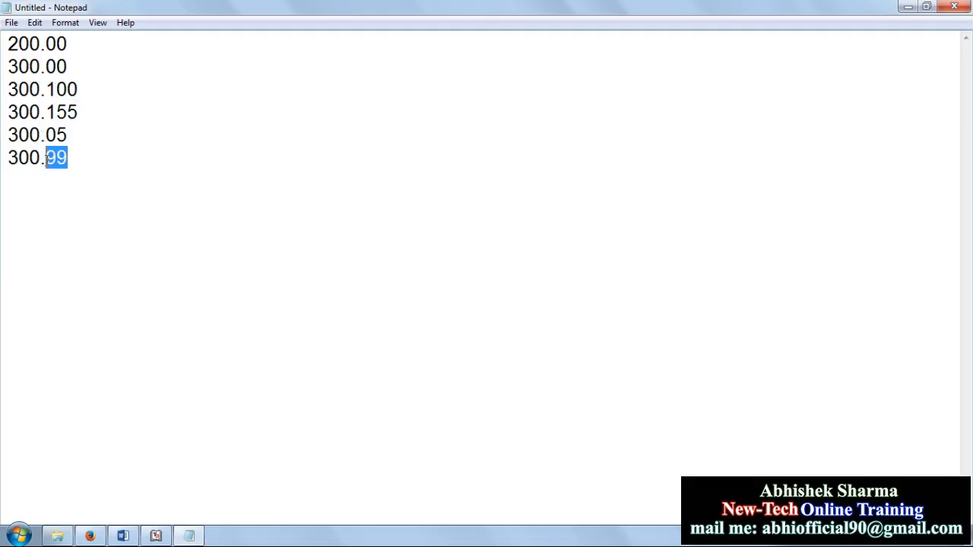
left_click_drag(67, 57, 49, 57)
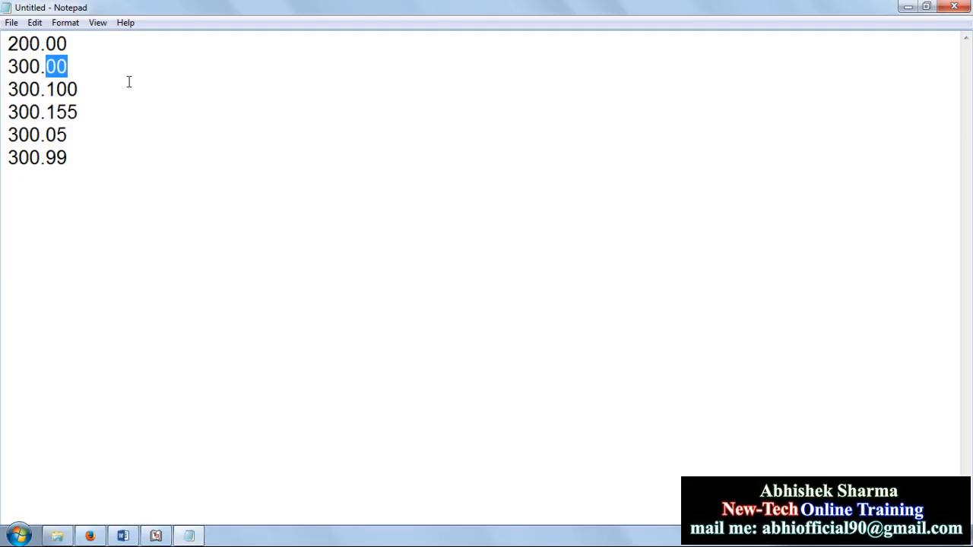
left_click_drag(73, 67, 48, 67)
left_click_drag(79, 157, 47, 158)
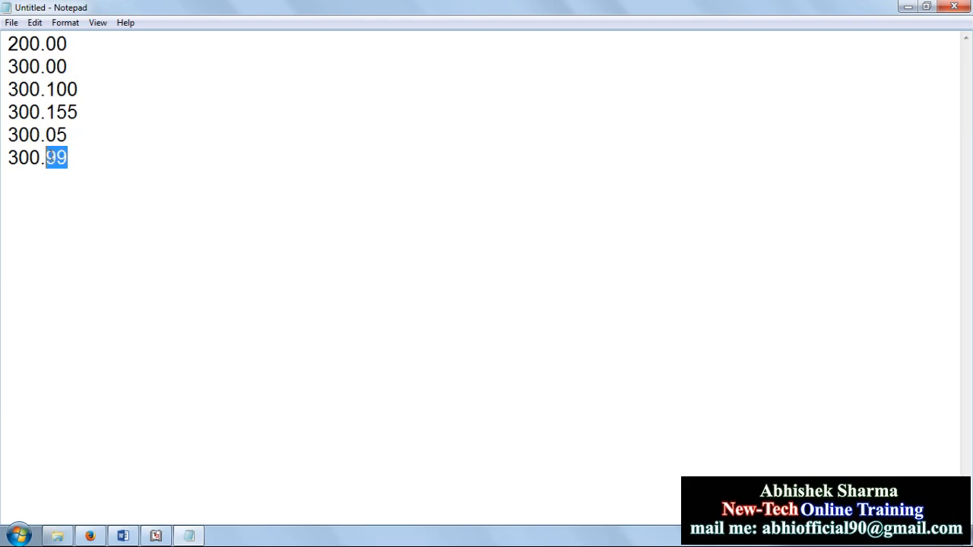
left_click_drag(81, 89, 58, 89)
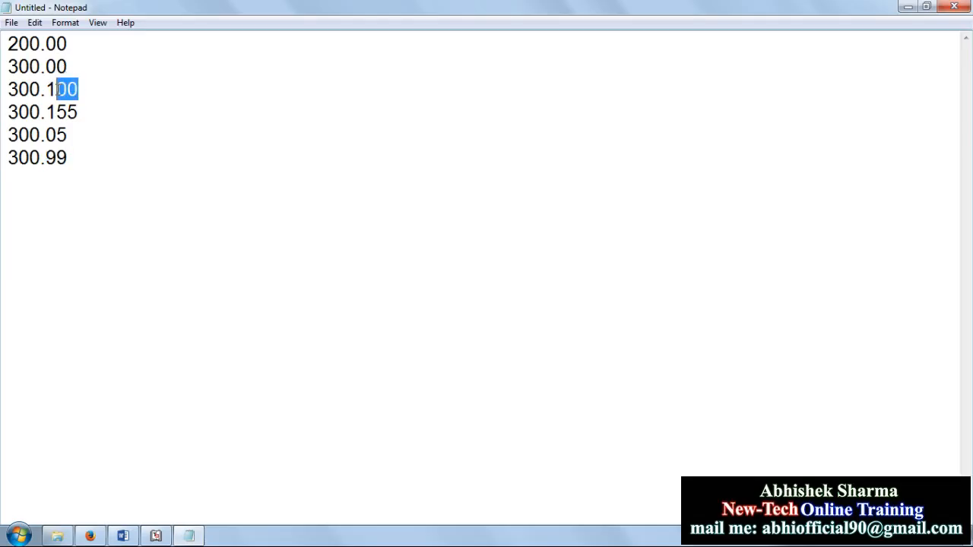
left_click(73, 161)
Step: Add a new closing line reading 300.00
key("Return")
type("30")
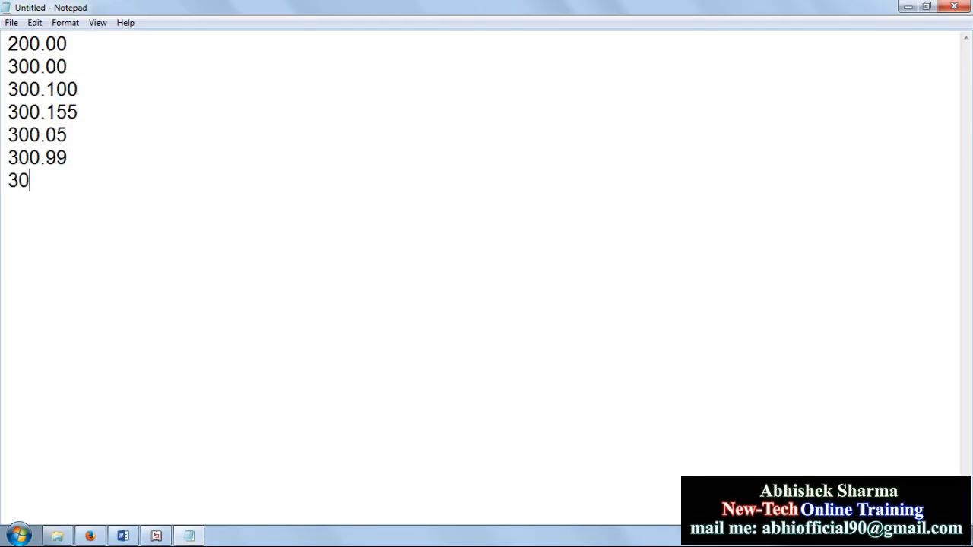
type("0.000")
key("BackSpace")
key("BackSpace")
key("BackSpace")
key("BackSpace")
Step: Change 300.100 to 301.00 and 300.155 to 301.55, then return to Tally.ERP 9
type("00")
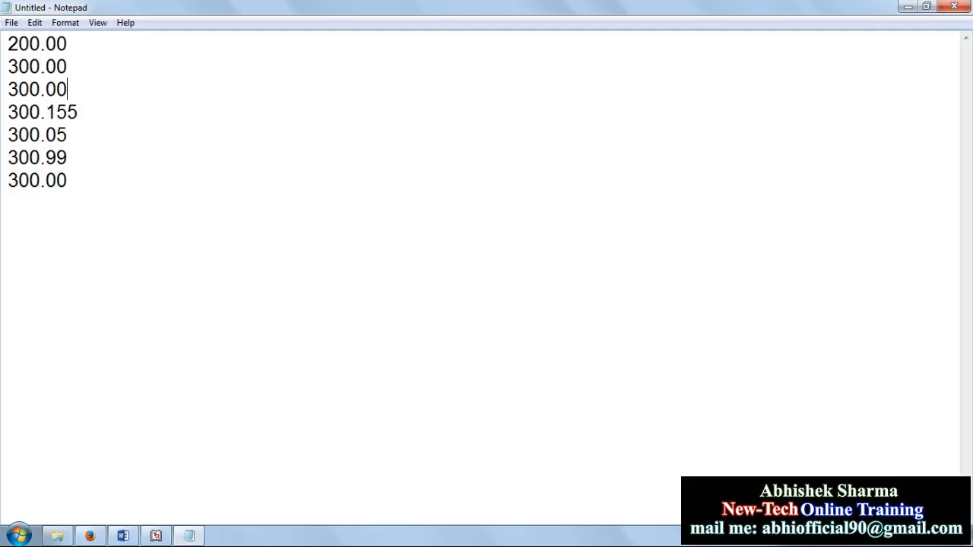
key("BackSpace")
type("1")
key("BackSpace")
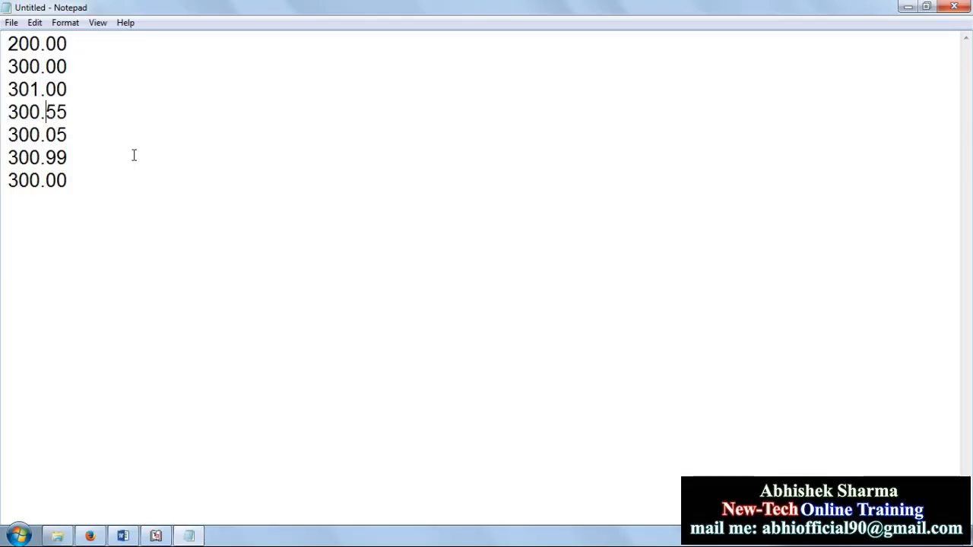
key("BackSpace")
type("1")
left_click_drag(68, 113, 49, 116)
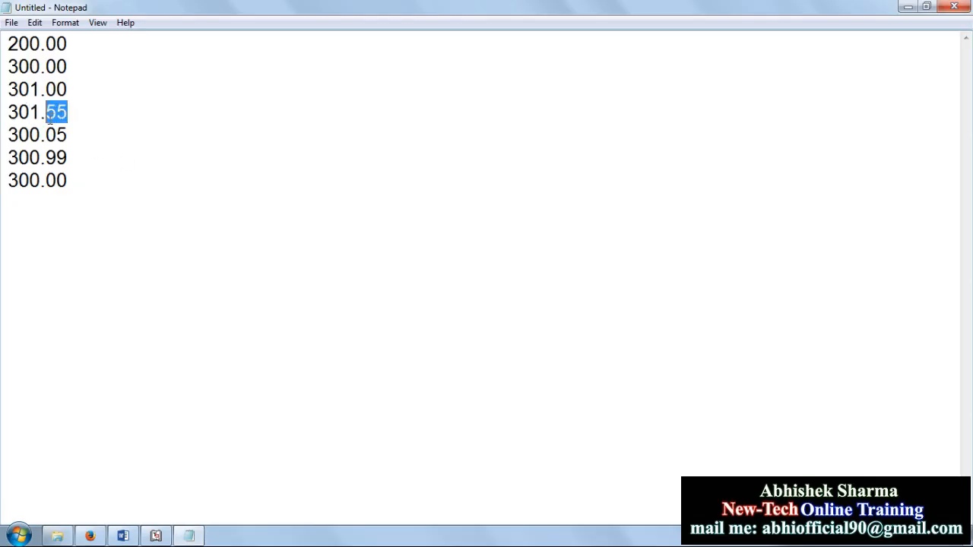
left_click(156, 536)
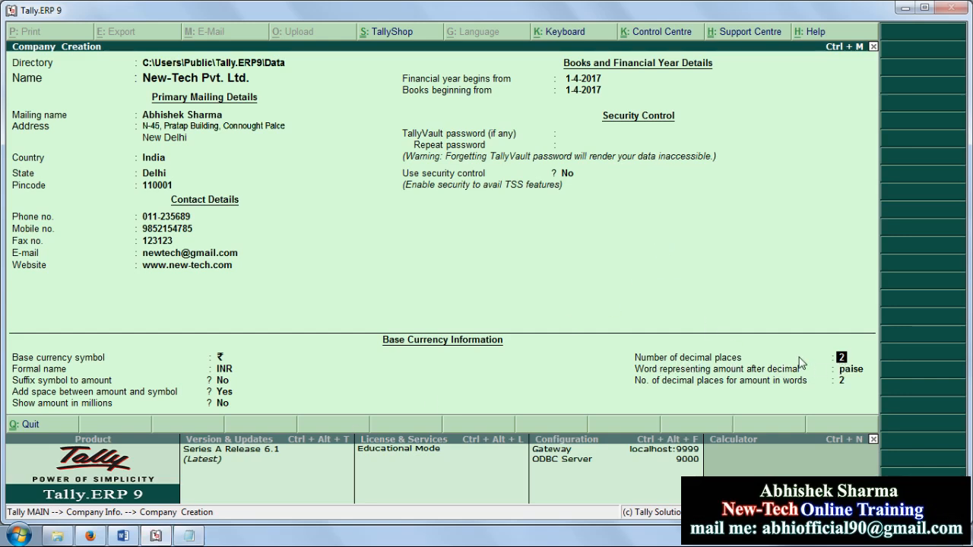
Step: Step through the remaining Company Creation fields, keeping 2 decimal places for amounts in words
key("Up")
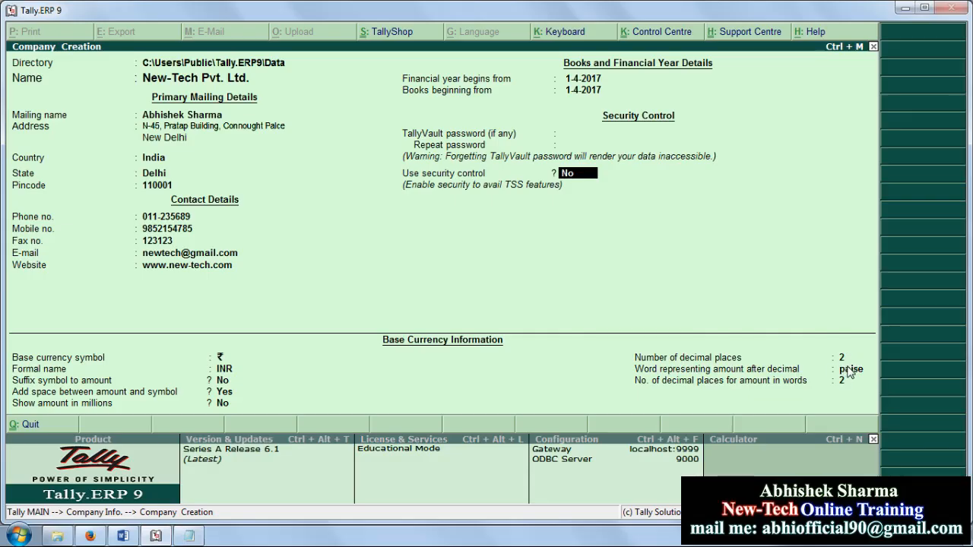
left_click(842, 371)
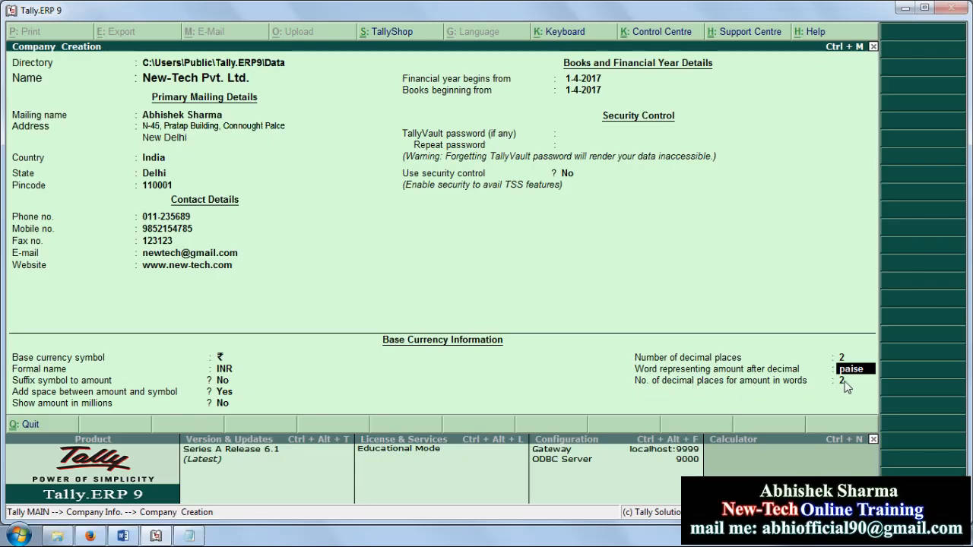
key("Return")
key("Return")
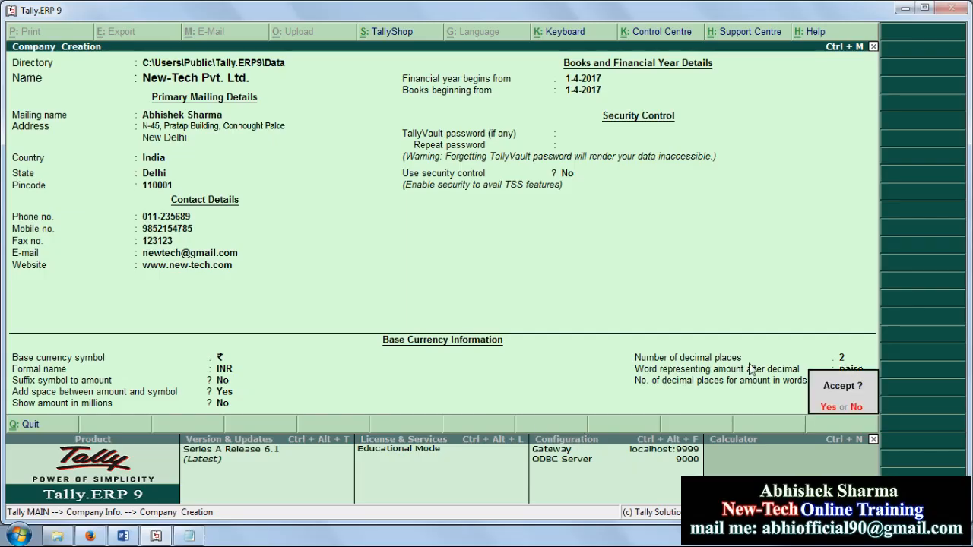
key("Return")
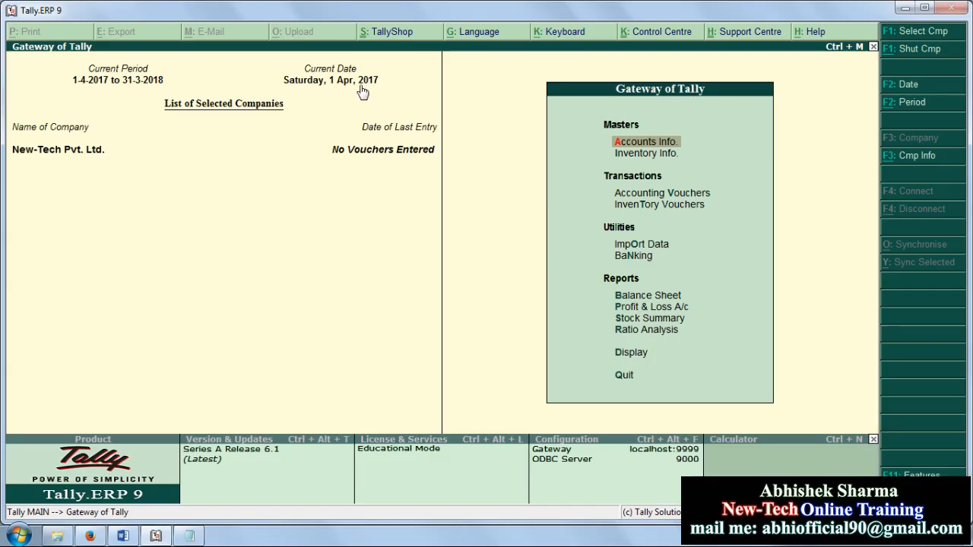
Step: In the Word notes, type 'Company Info' on an empty line below Q3
left_click(123, 536)
scroll(478, 399, "down", 5)
scroll(478, 399, "down", 2)
left_click(384, 321)
scroll(343, 251, "up", 2)
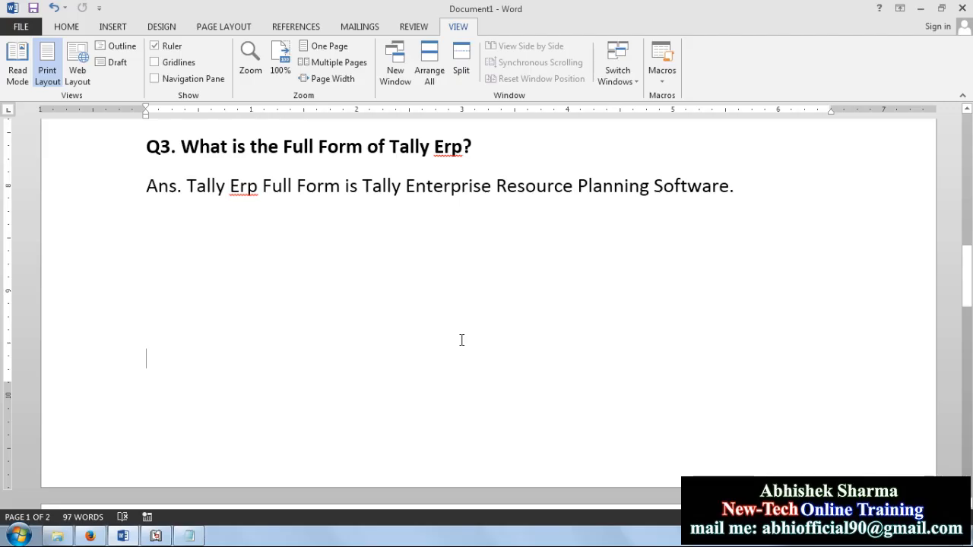
type("Comp")
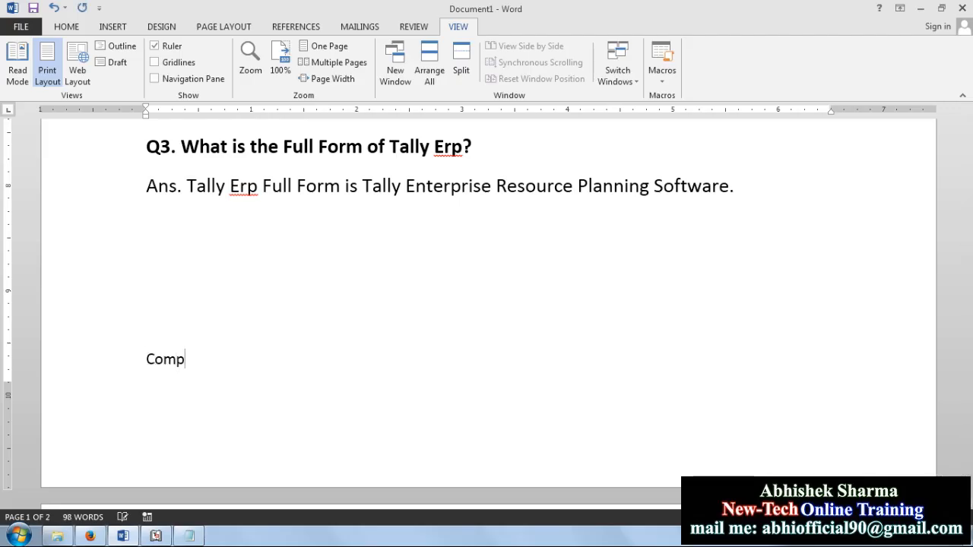
type("any ")
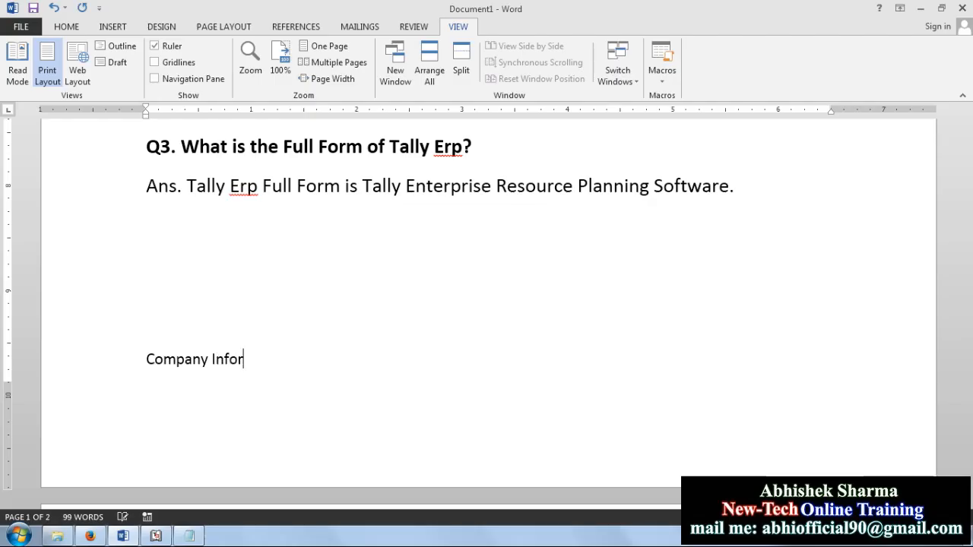
type("Infor")
key("BackSpace")
Step: Enlarge the 'Company Info.' text to 18 pt
left_click_drag(268, 355, 152, 365)
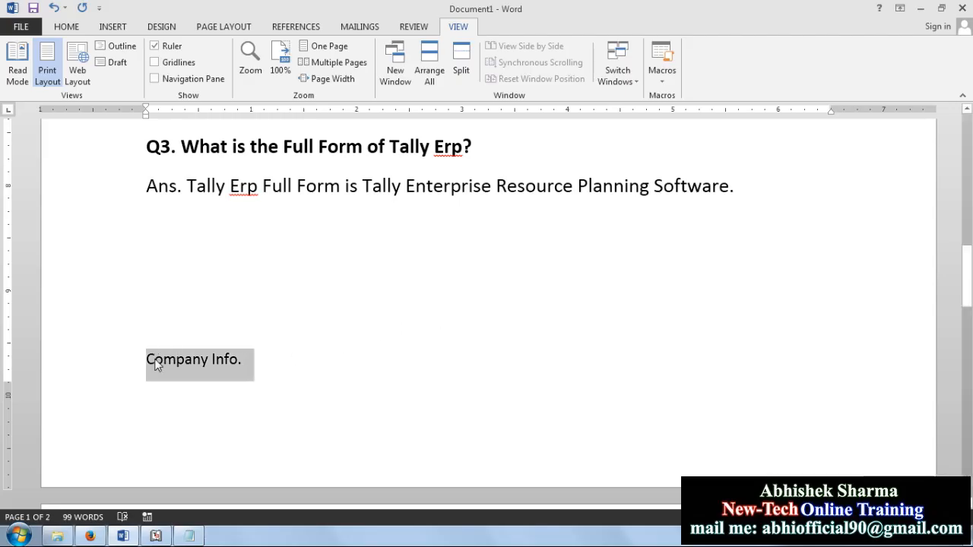
left_click(66, 26)
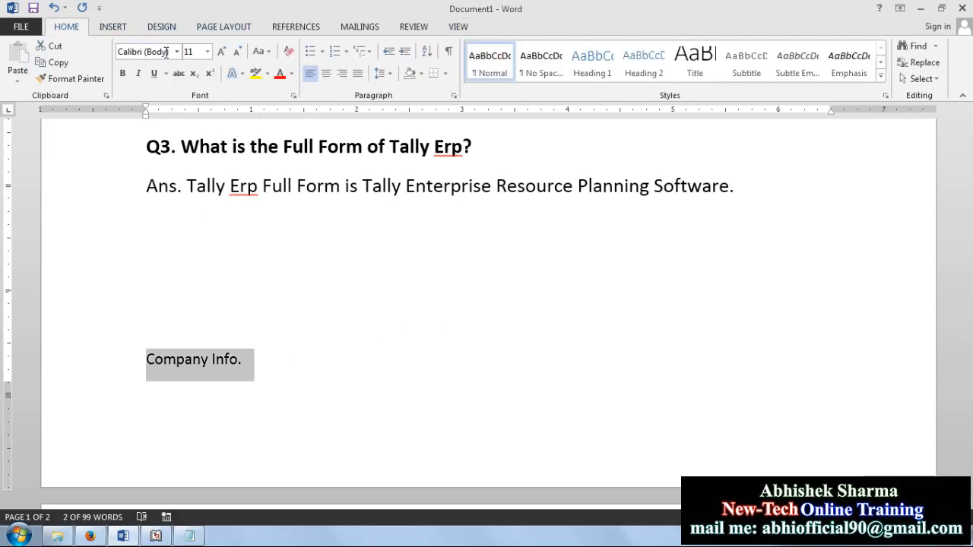
left_click(226, 55)
left_click(225, 55)
left_click(226, 54)
left_click(442, 401)
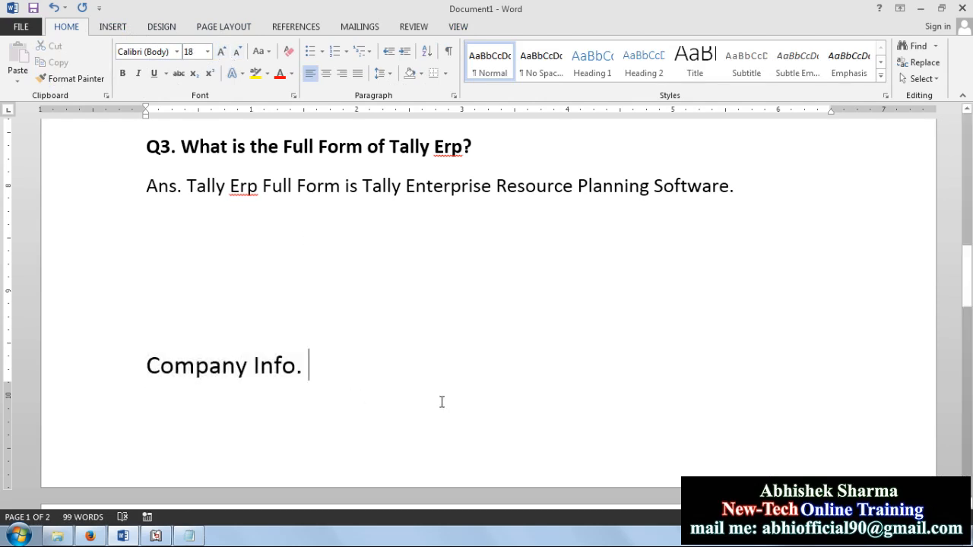
Step: Add 'Alt+F3' after the heading and return to Tally.ERP 9
type("Alt")
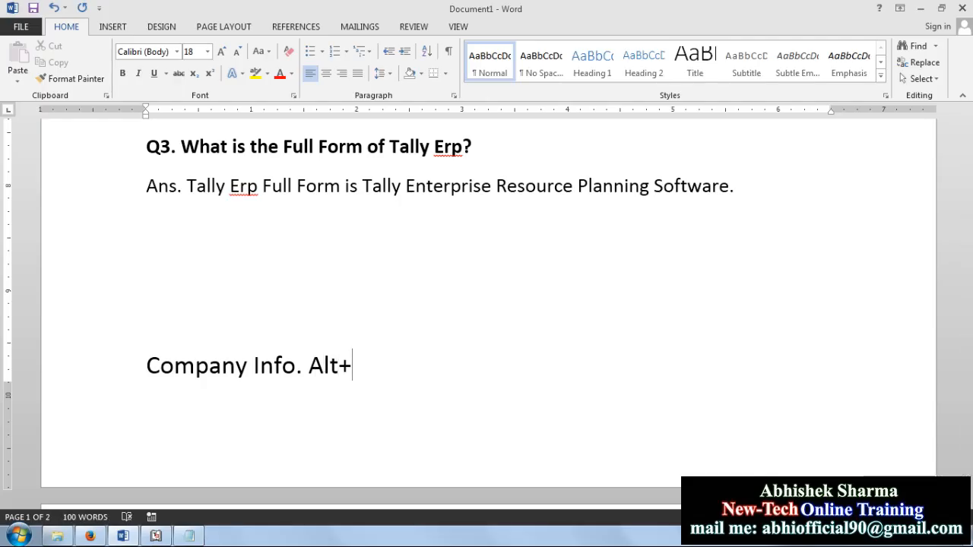
type("+F3")
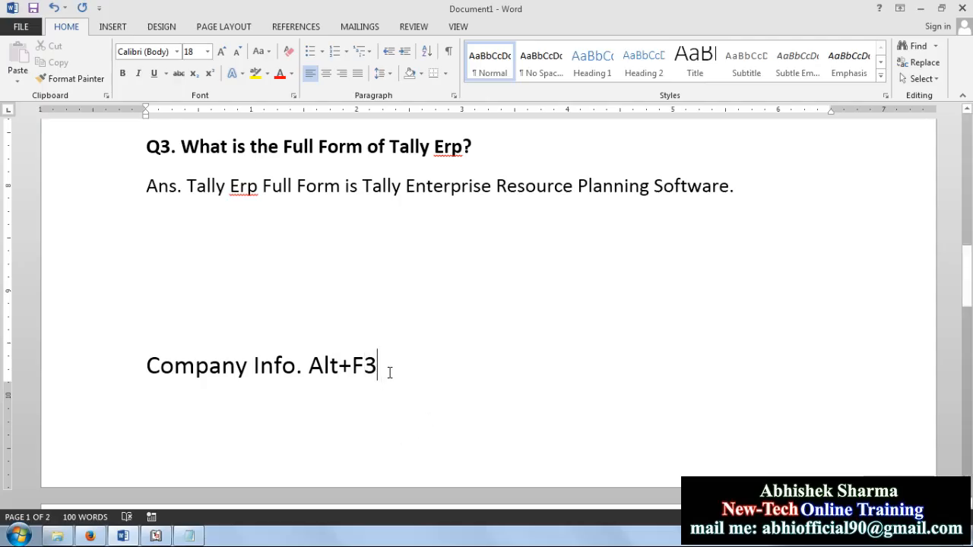
left_click_drag(389, 373, 124, 365)
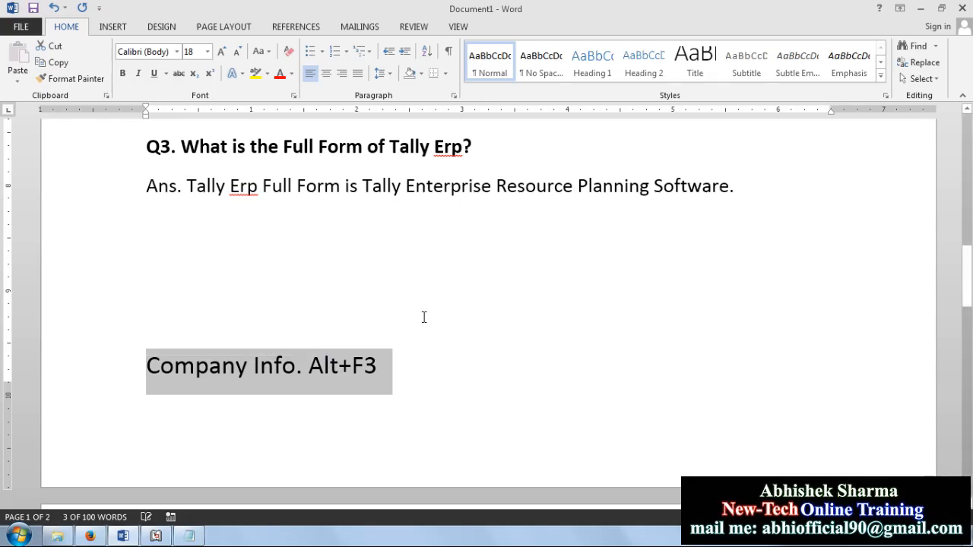
left_click(160, 536)
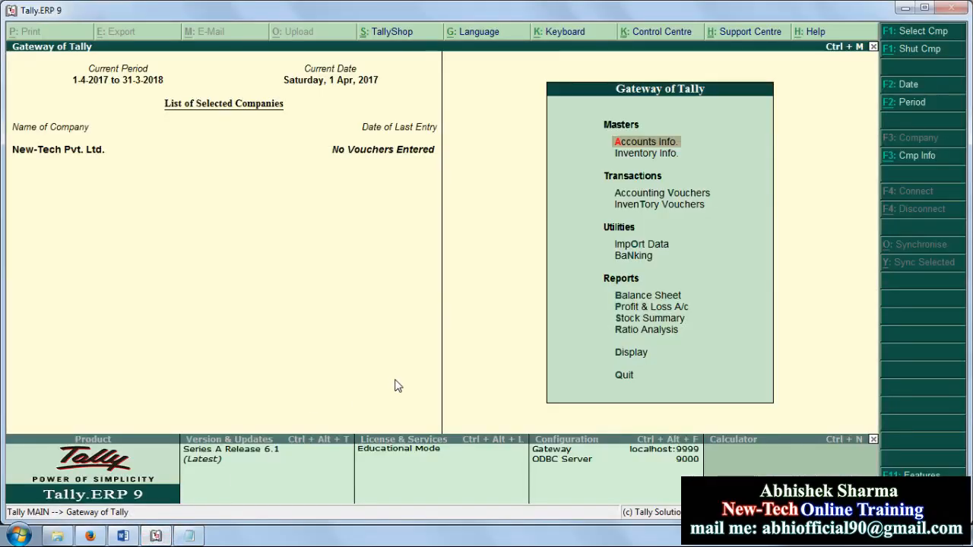
Step: Preview Company Info. with Alt+F3, escape back to Gateway, then return to the Word notes
key("alt+F3")
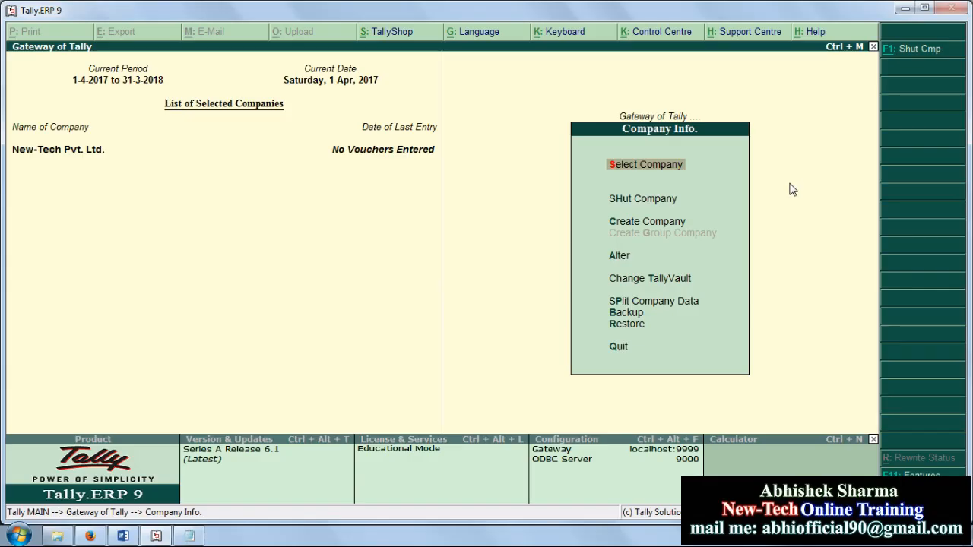
key("Escape")
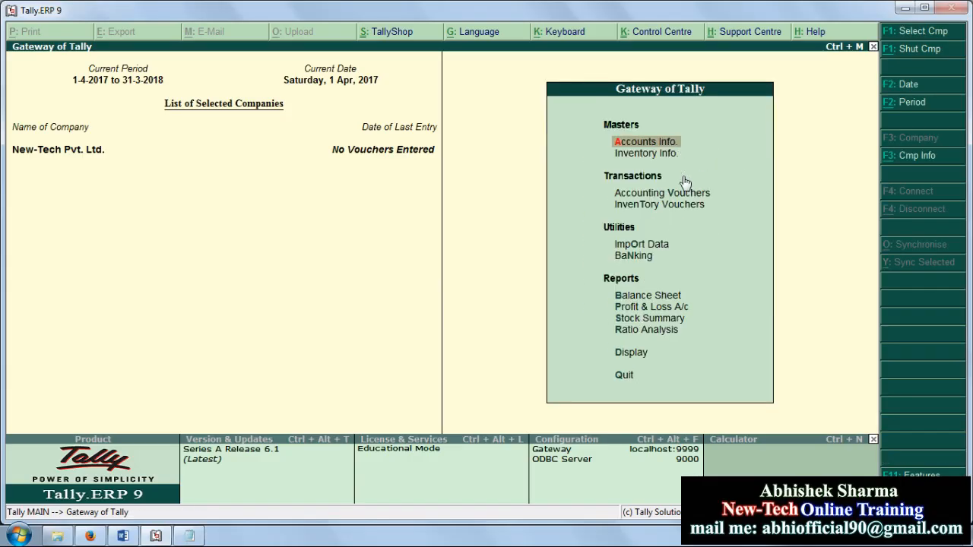
key("alt+Tab")
left_click(498, 372)
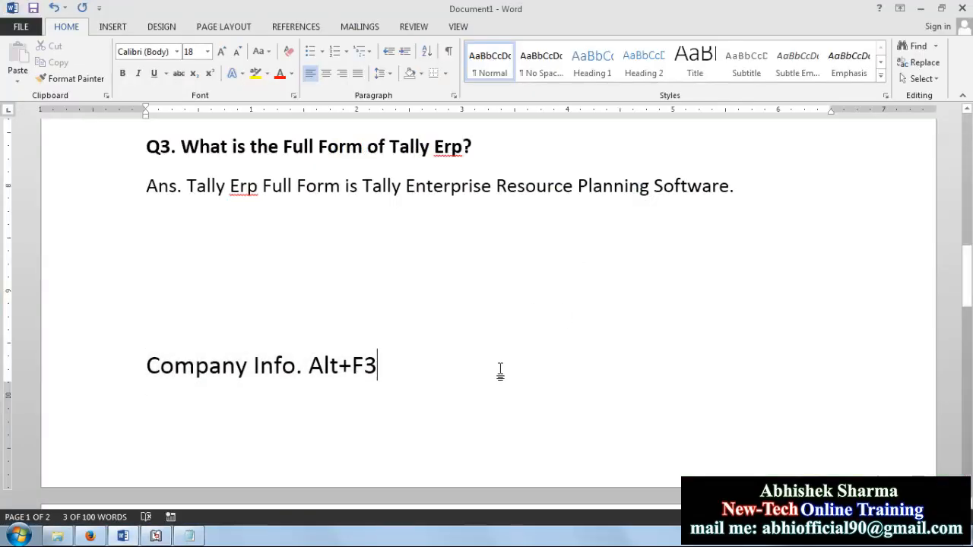
Step: Start a new line below the Alt+F3 note, lowering the page's bottom margin
key("ctrl+Return")
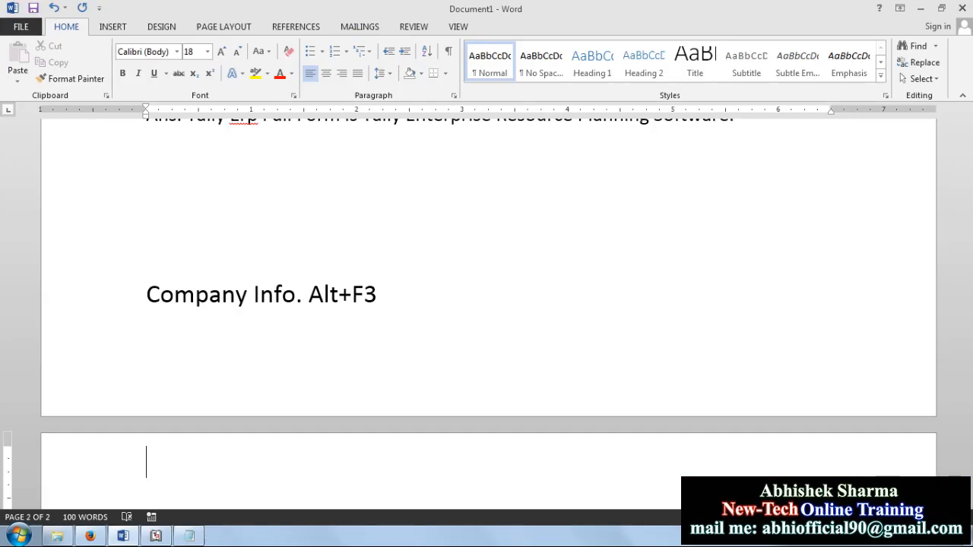
left_click(297, 357)
left_click_drag(13, 312, 13, 374)
left_click(174, 351)
Step: Type 'Back To Every Time : Esc' on the new line
type("B")
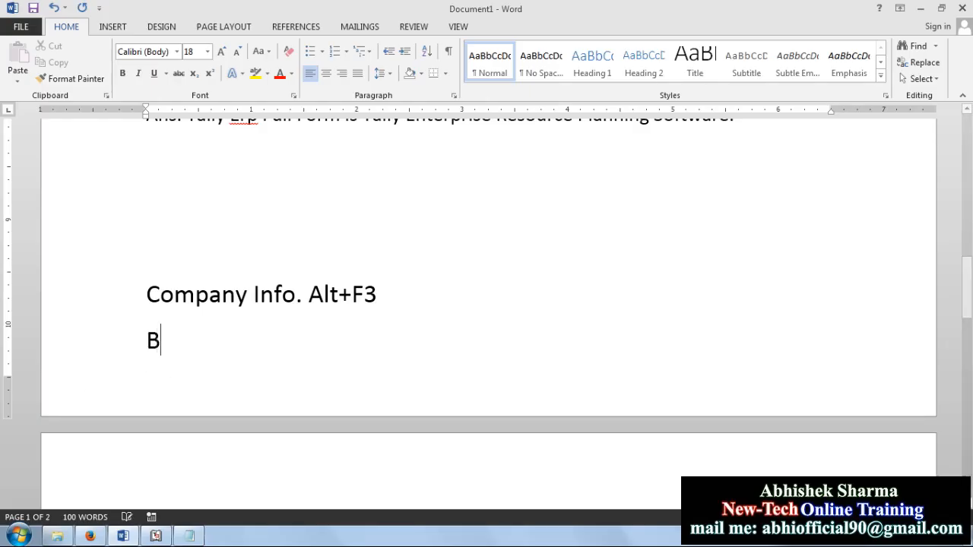
type("ack ")
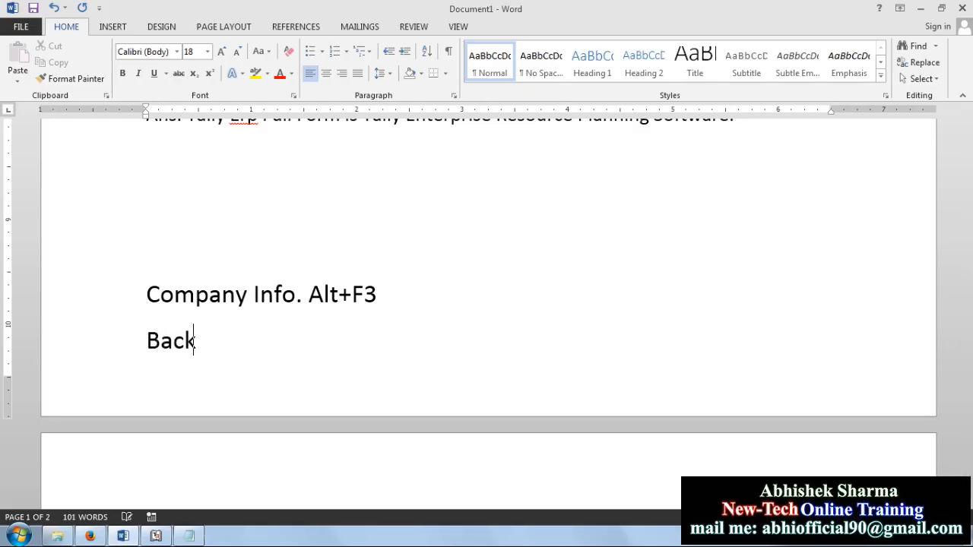
type("e")
key("BackSpace")
type("To Every TYime")
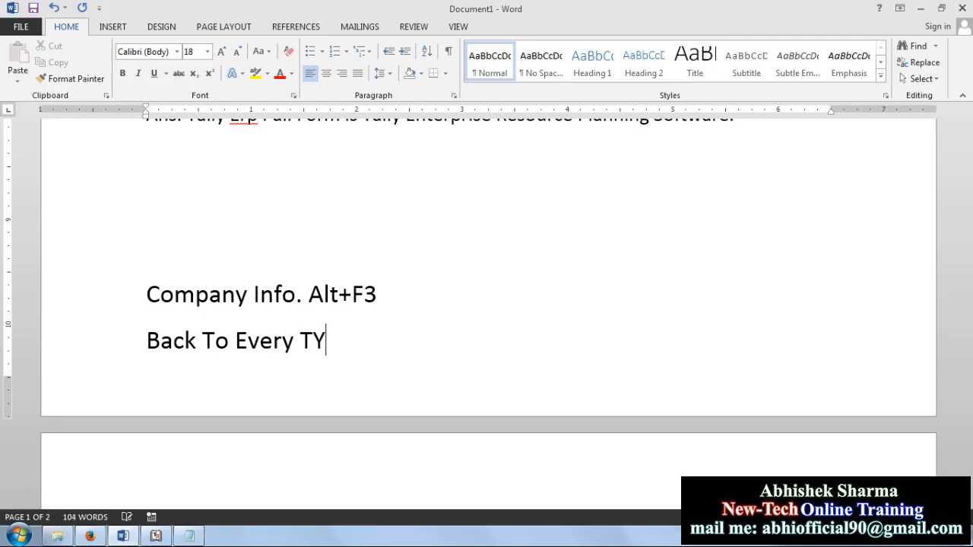
key("BackSpace")
key("BackSpace")
key("BackSpace")
key("BackSpace")
type("ime")
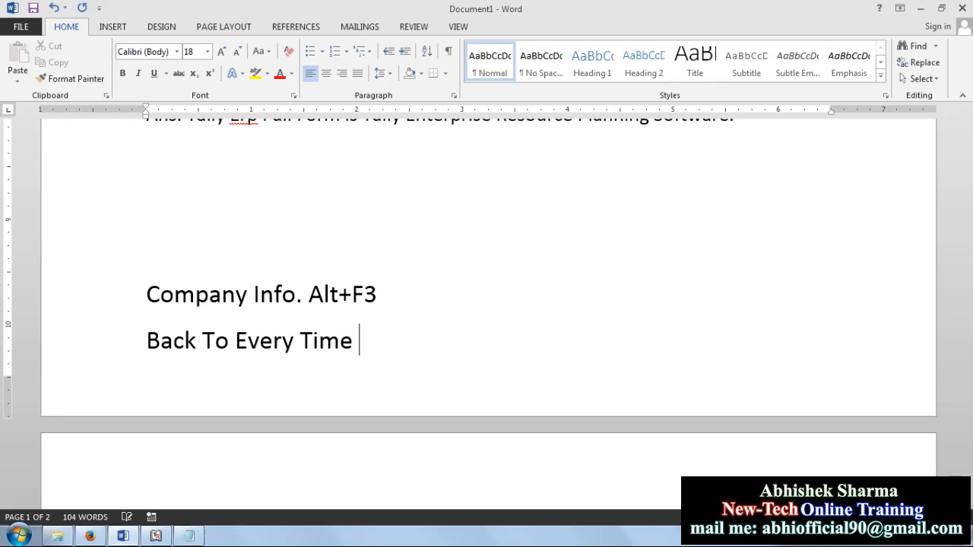
type(" : Esc")
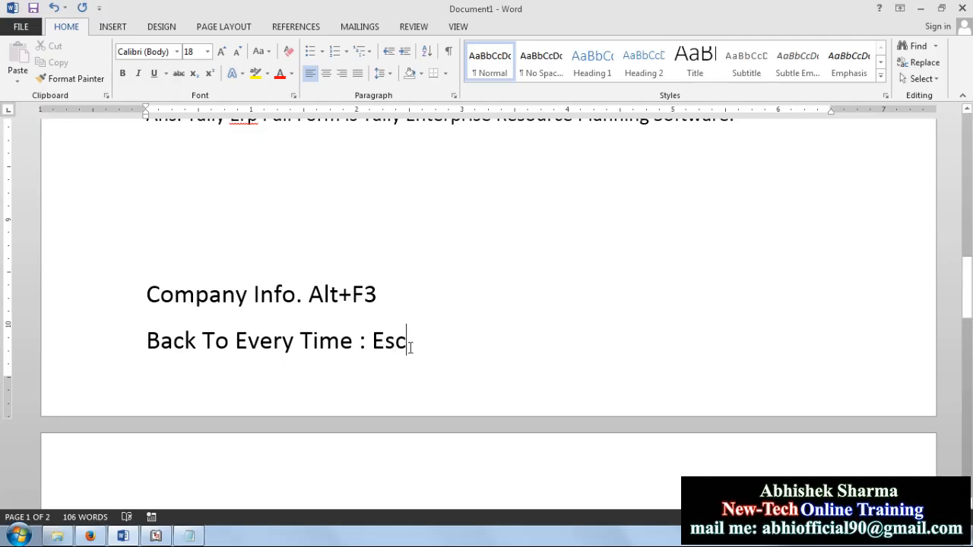
left_click_drag(410, 347, 371, 346)
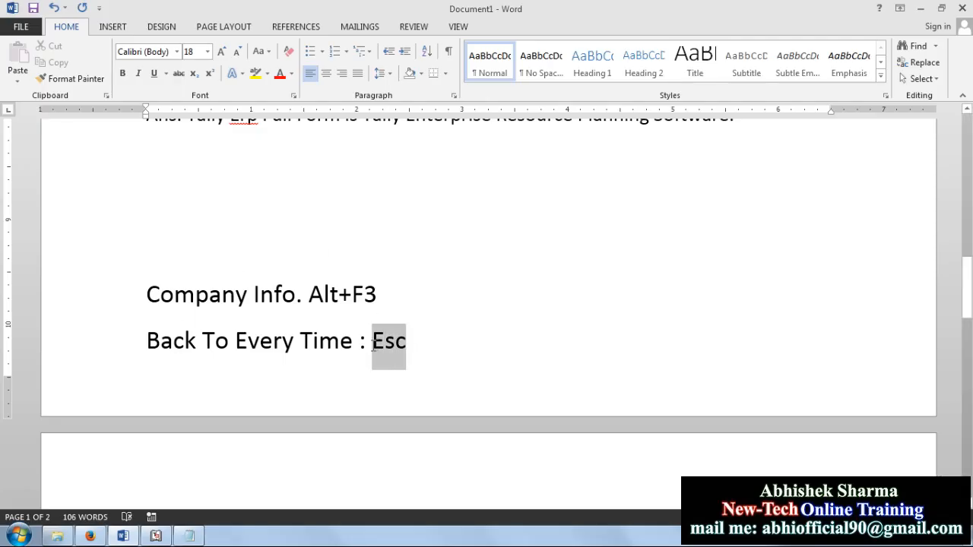
left_click(453, 396)
Step: Glance at the Tally and Notepad windows, review the Alt+F3 note, then switch to Tally.ERP 9
left_click(176, 532)
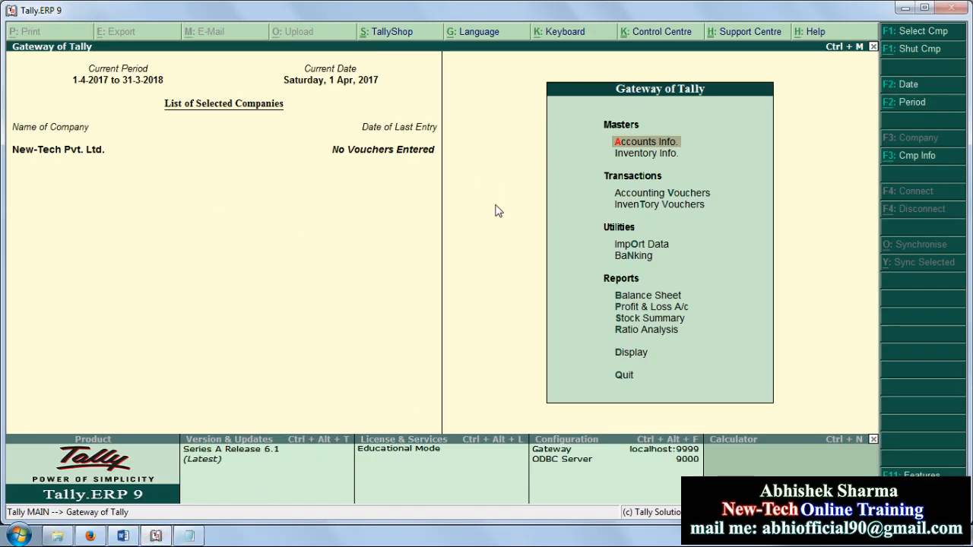
left_click(196, 537)
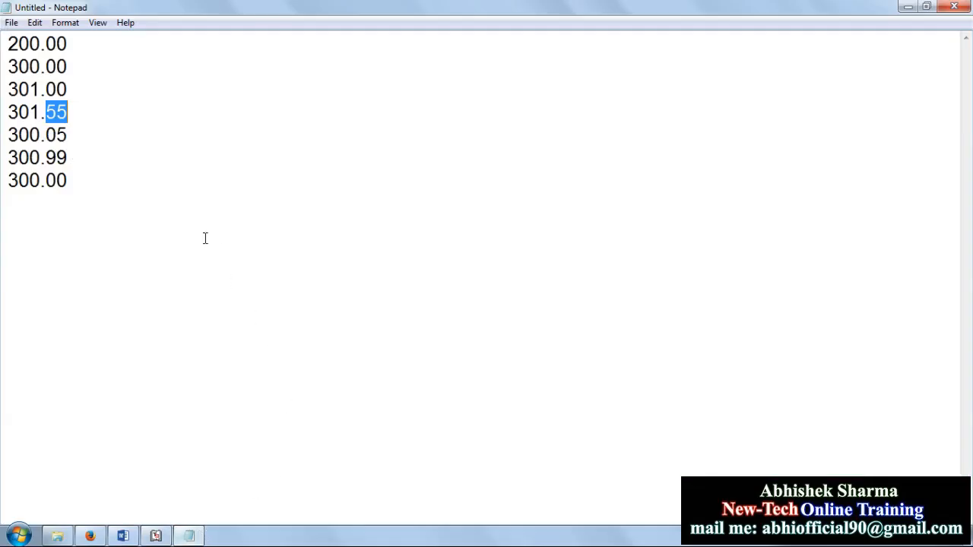
left_click(123, 537)
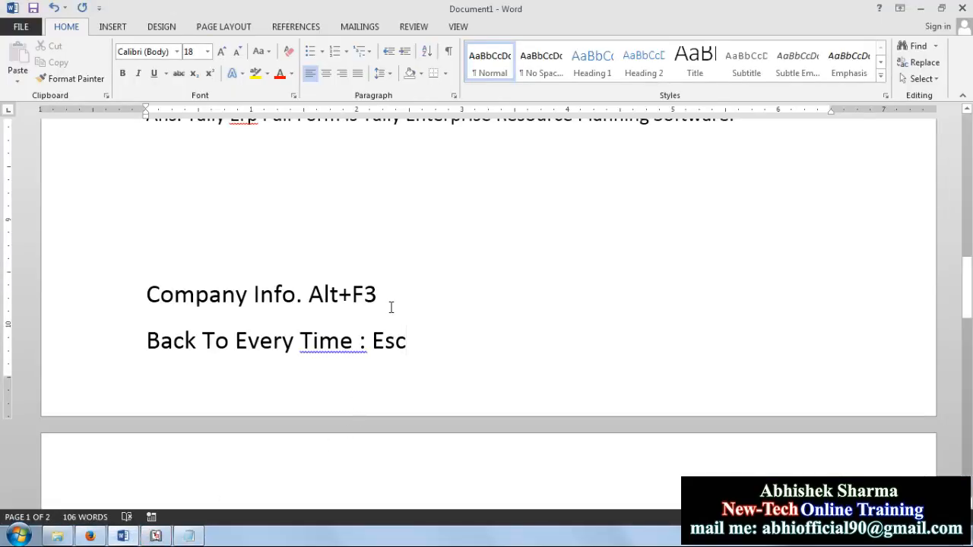
left_click_drag(378, 297, 318, 307)
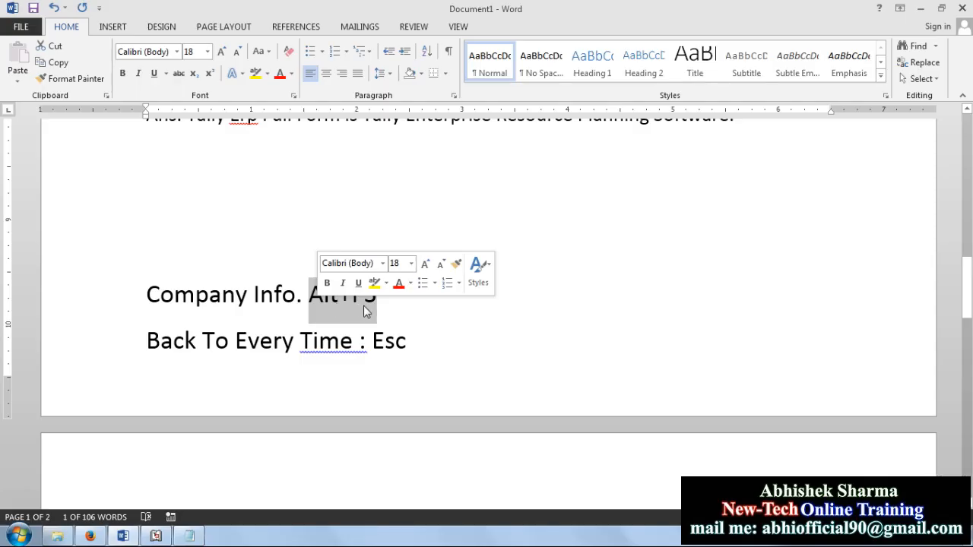
left_click(386, 306)
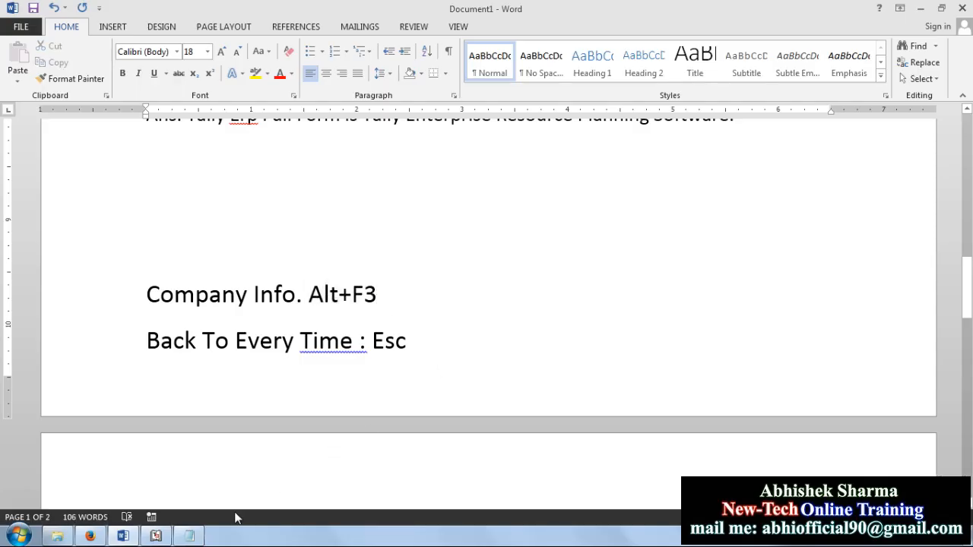
left_click(156, 537)
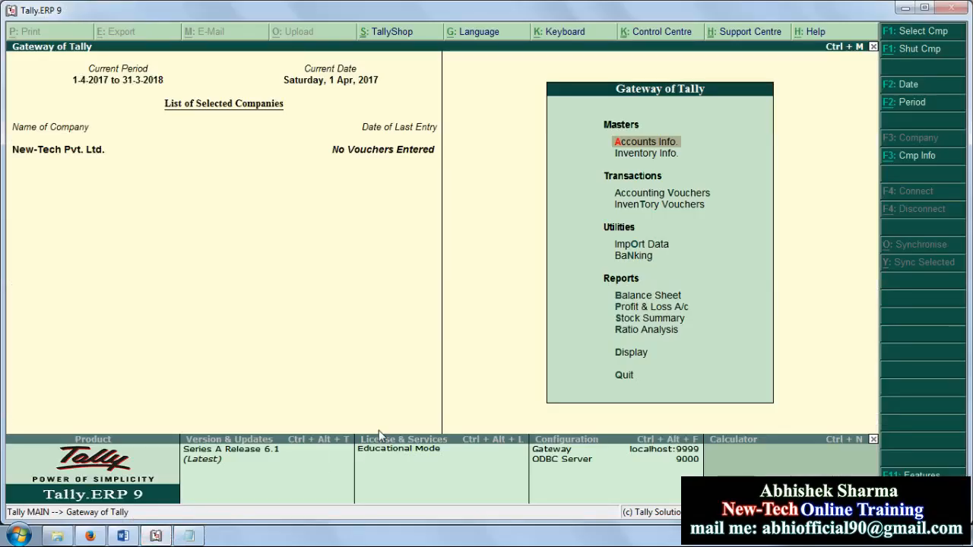
Step: Open Company Info. with Alt+F3 and choose Shut Company to list New-Tech Pvt. Ltd
key("alt+F3")
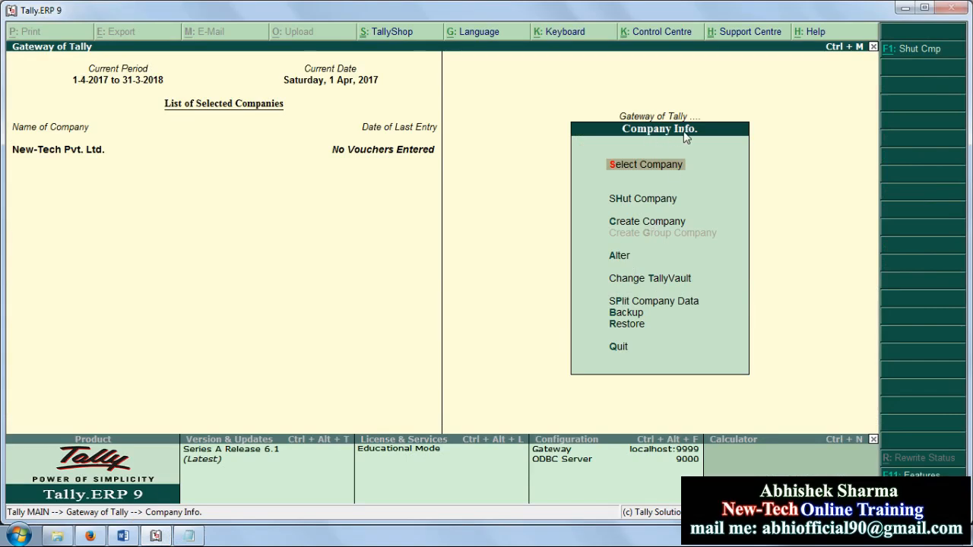
key("Escape")
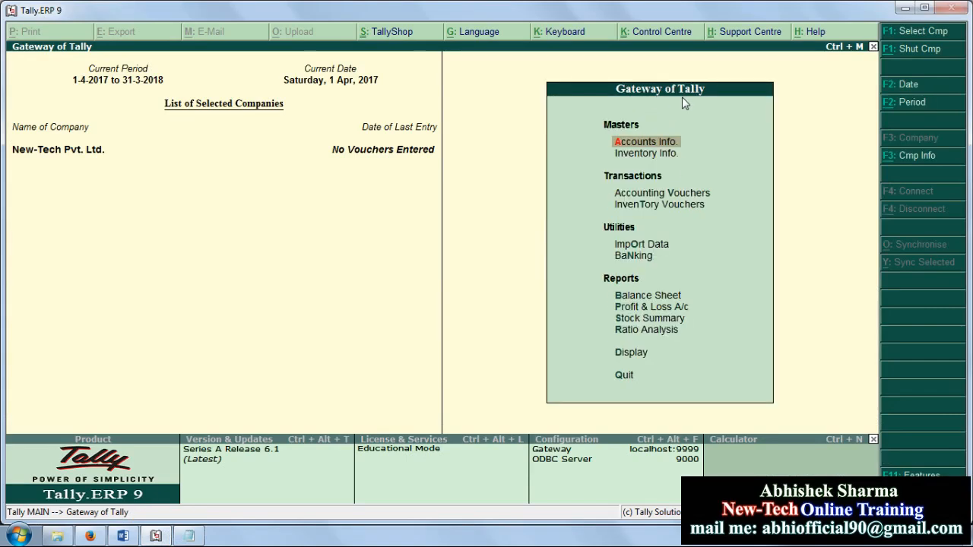
key("alt+F3")
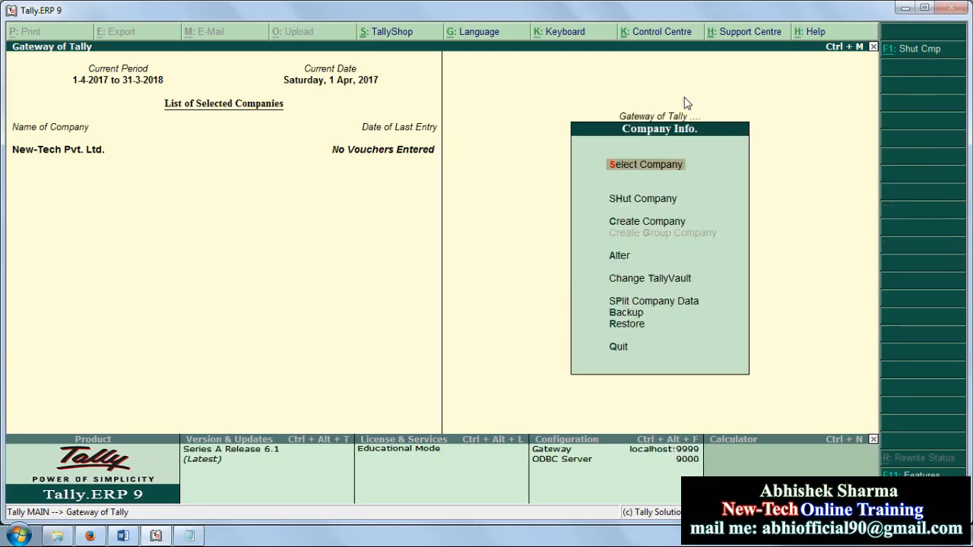
left_click(652, 202)
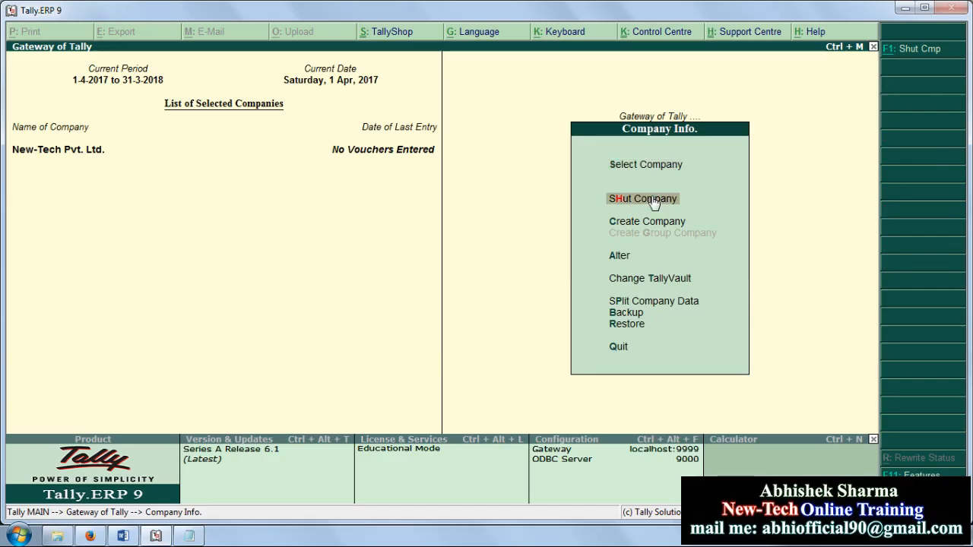
key("Return")
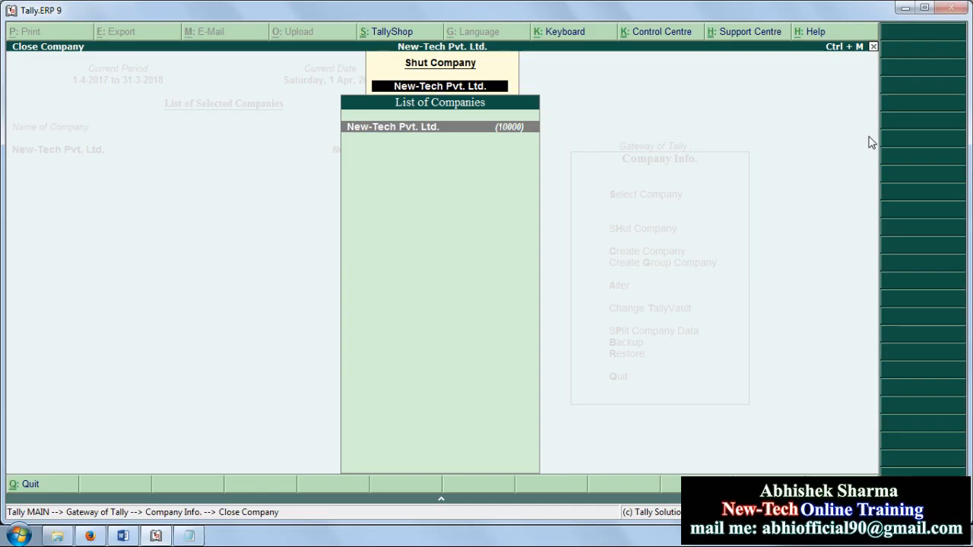
Step: Shut New-Tech Pvt. Ltd. and reload it via Select Company, repeating the cycle once
key("Return")
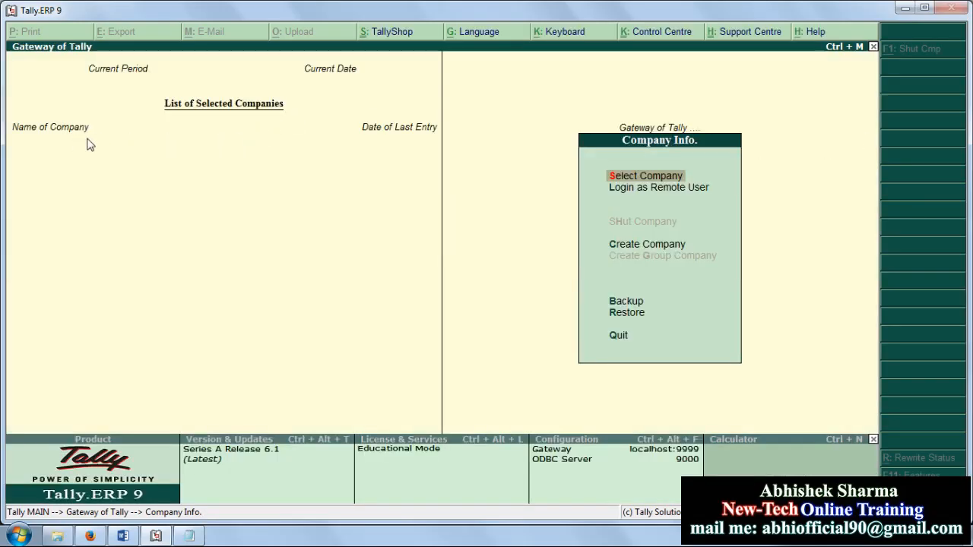
key("Return")
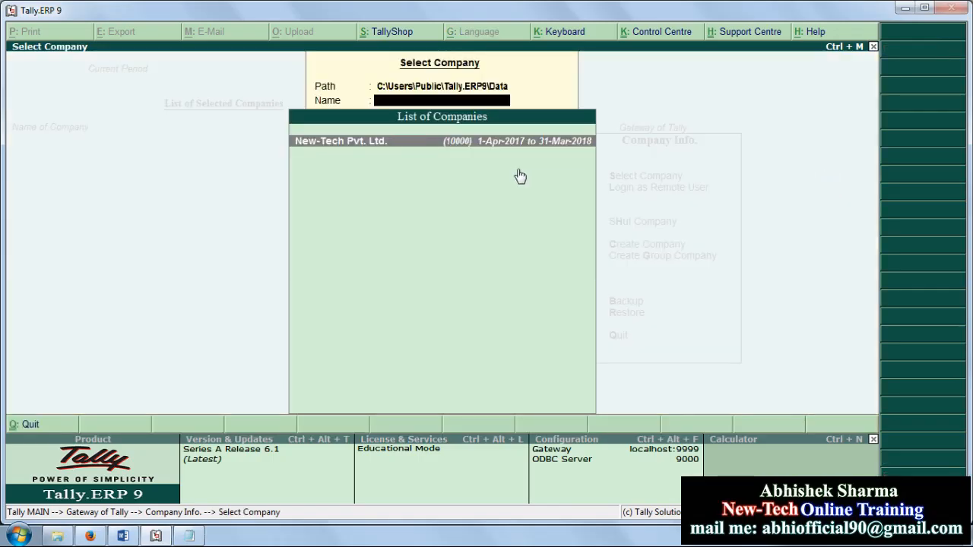
key("Return")
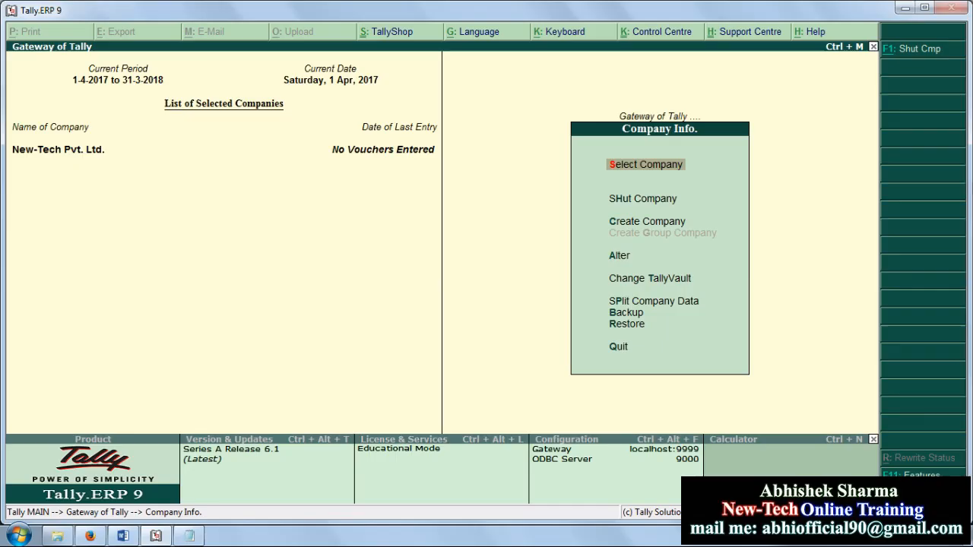
key("Down")
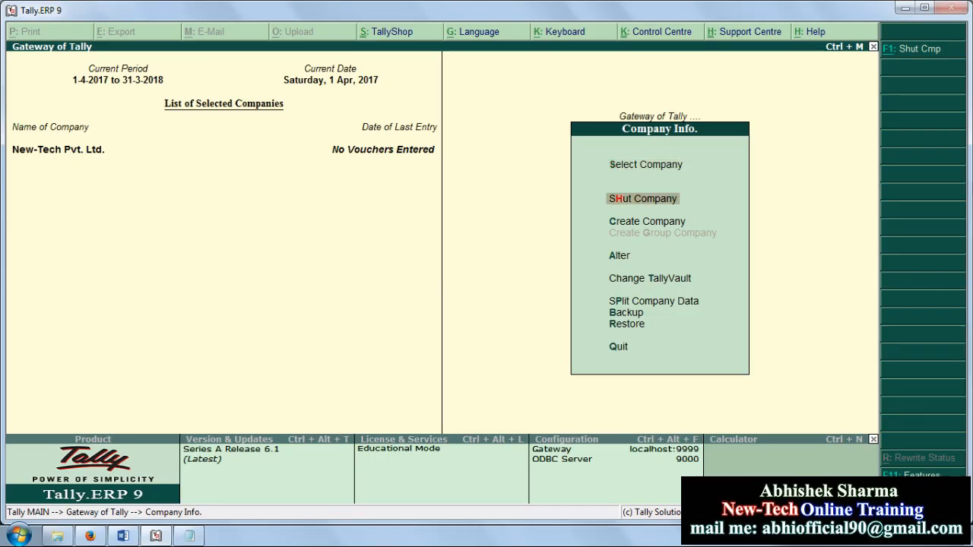
key("Return")
key("Return")
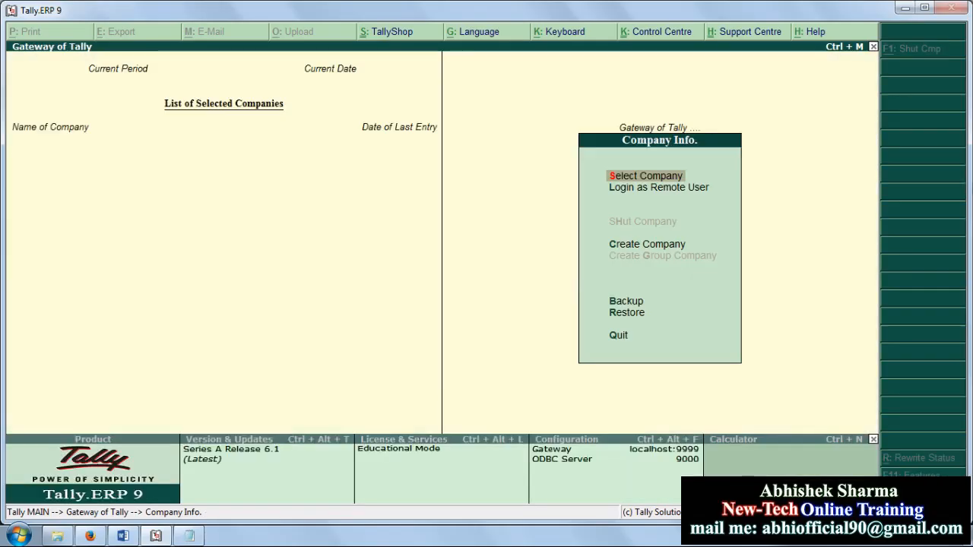
key("Return")
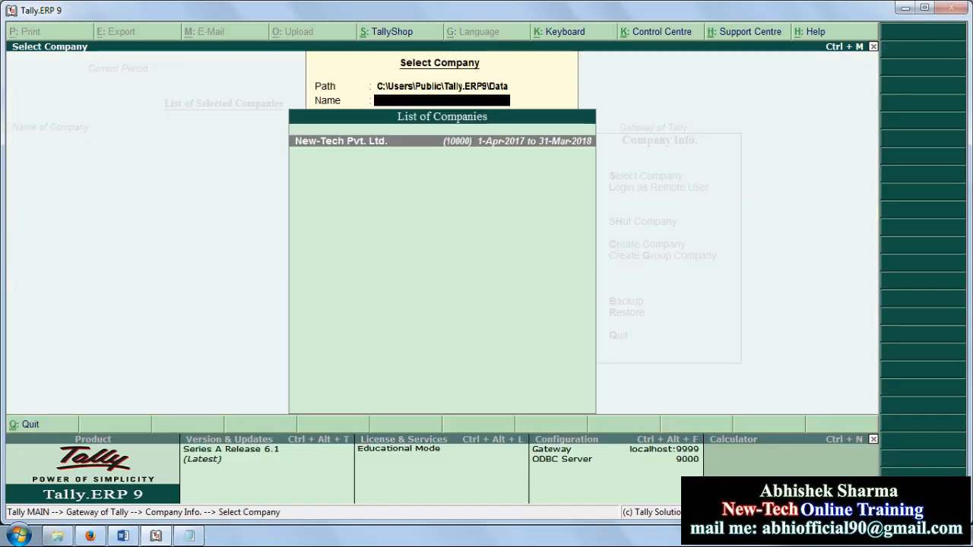
key("Return")
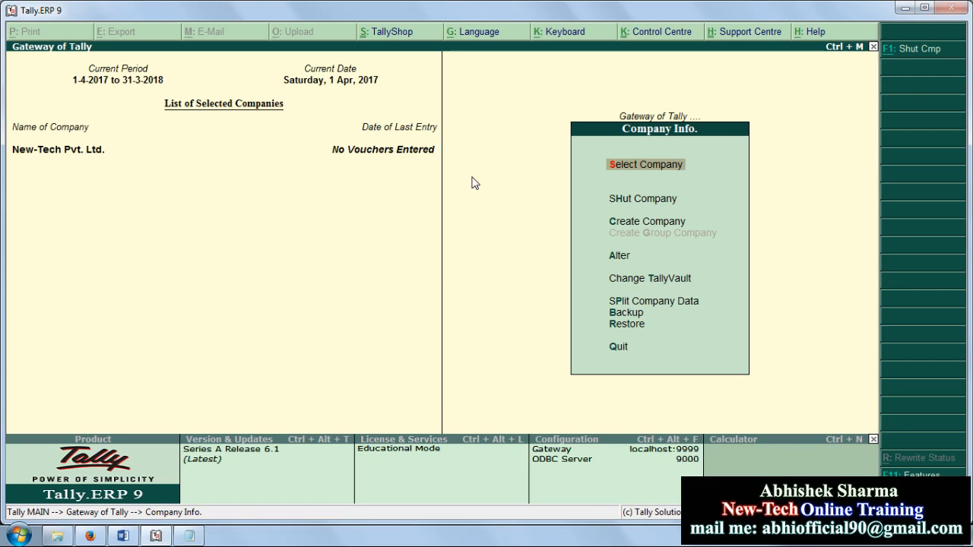
Step: Open New-Tech Pvt. Ltd. for alteration from the Gateway of Tally
key("Down")
key("Down")
key("Down")
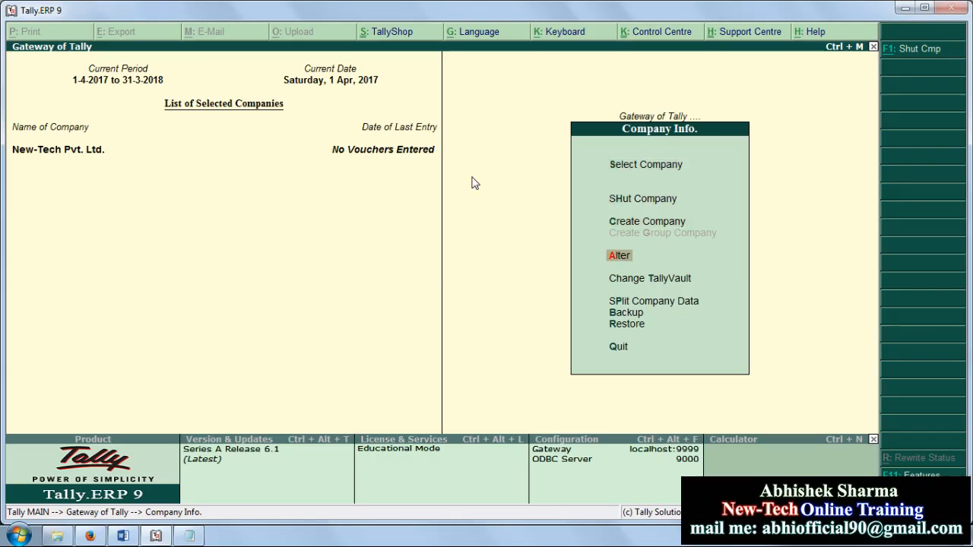
key("Return")
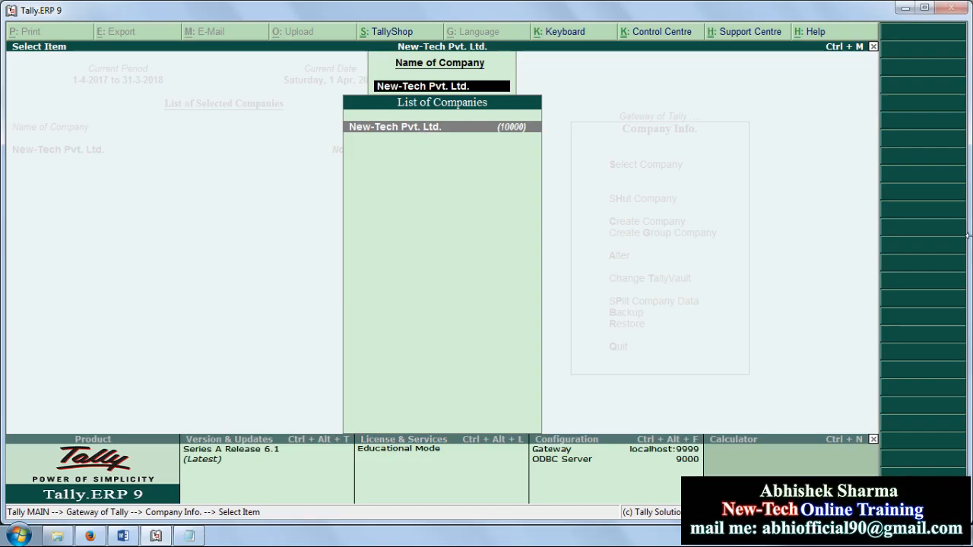
key("Return")
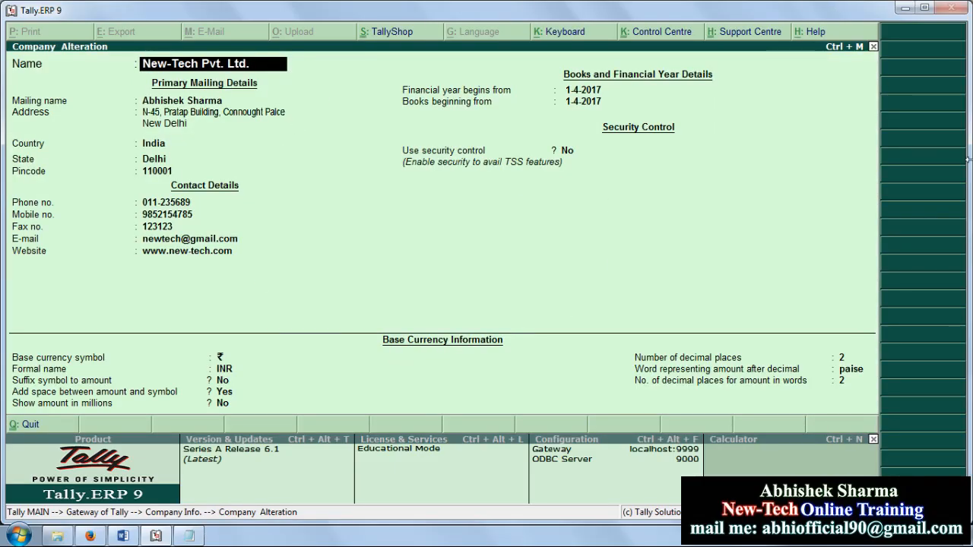
key("Return")
key("Return")
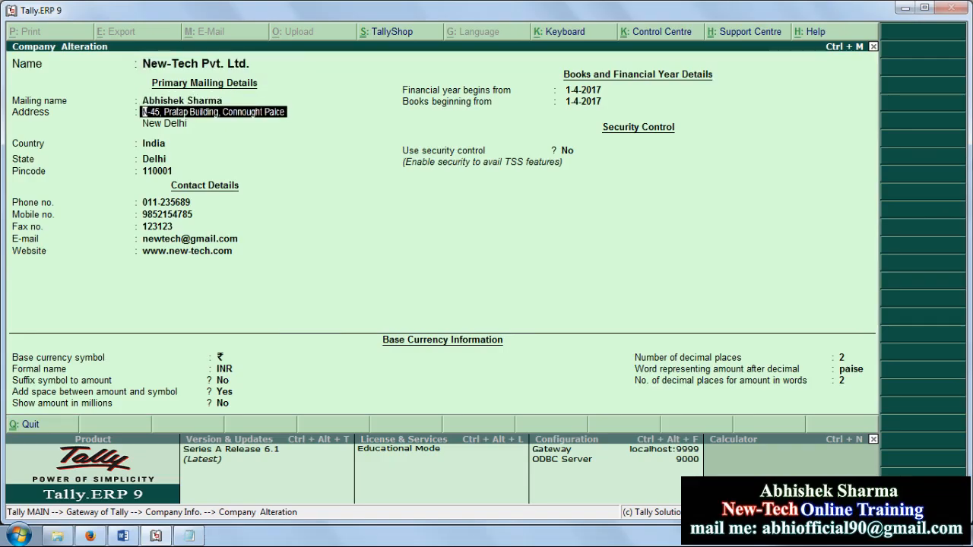
Step: Replace the address lines with 'Near Fotis Hospital, Sec-63' and 'Noida (NCR)'
key("Delete")
key("Delete")
key("Delete")
key("Delete")
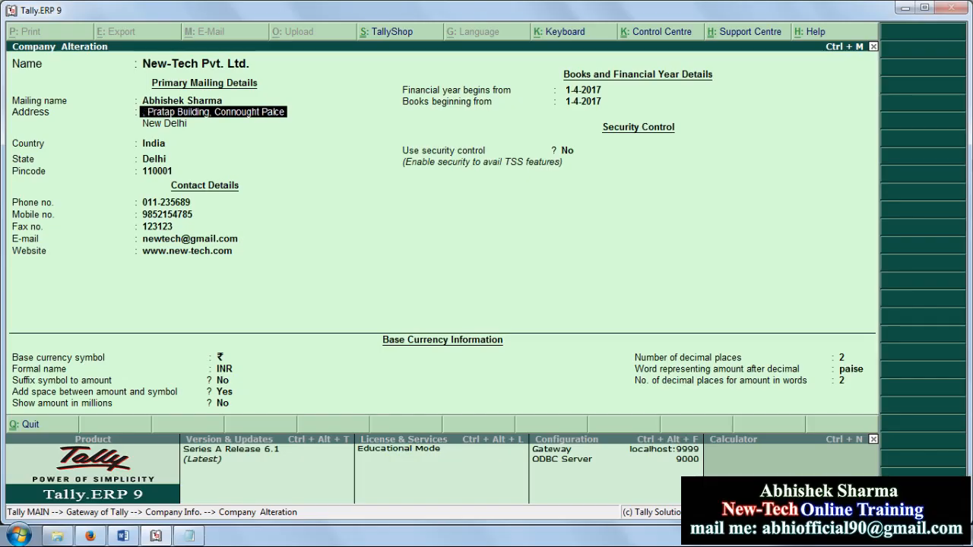
key("Delete")
key("Delete")
key("Delete")
key("Delete")
key("Delete")
key("Delete")
key("Delete")
key("Delete")
key("Delete")
key("Delete")
key("Delete")
key("Delete")
key("Delete")
key("Delete")
key("Delete")
key("Delete")
key("Delete")
key("Delete")
key("Delete")
key("Delete")
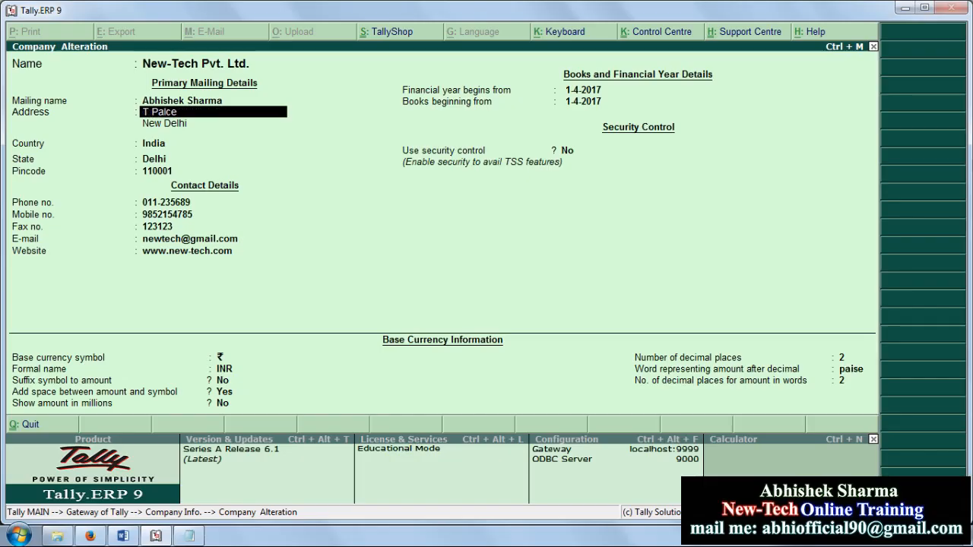
key("Delete")
key("Delete")
key("Delete")
key("Delete")
key("Delete")
key("Delete")
key("Delete")
type("Near Fotis Hospital,")
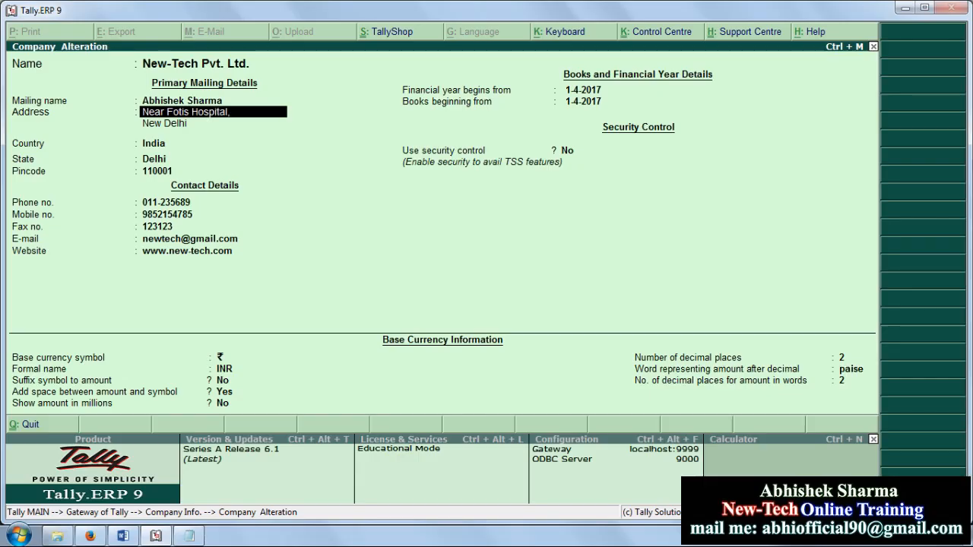
type(" Sec-63")
key("Return")
type("Noi")
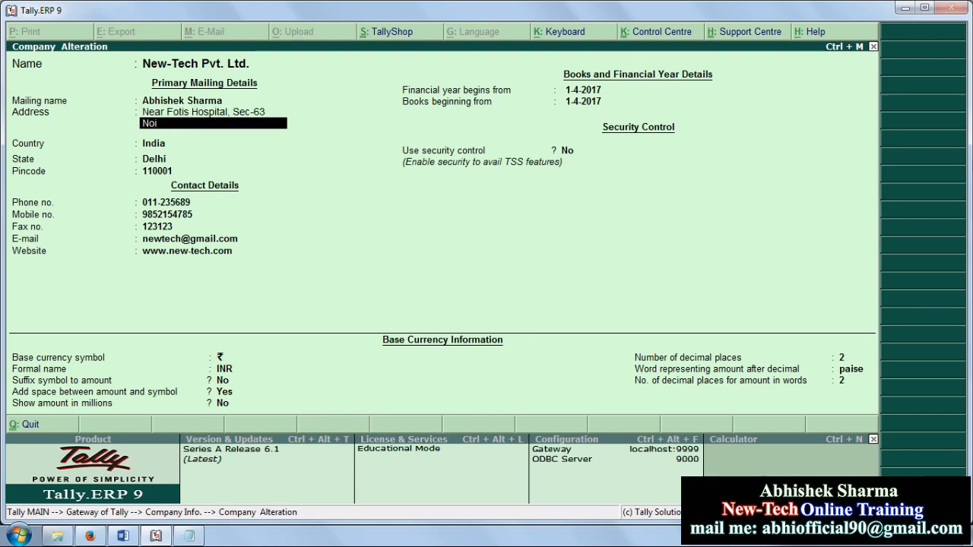
type("da (NCR)")
key("Return")
key("Return")
key("Return")
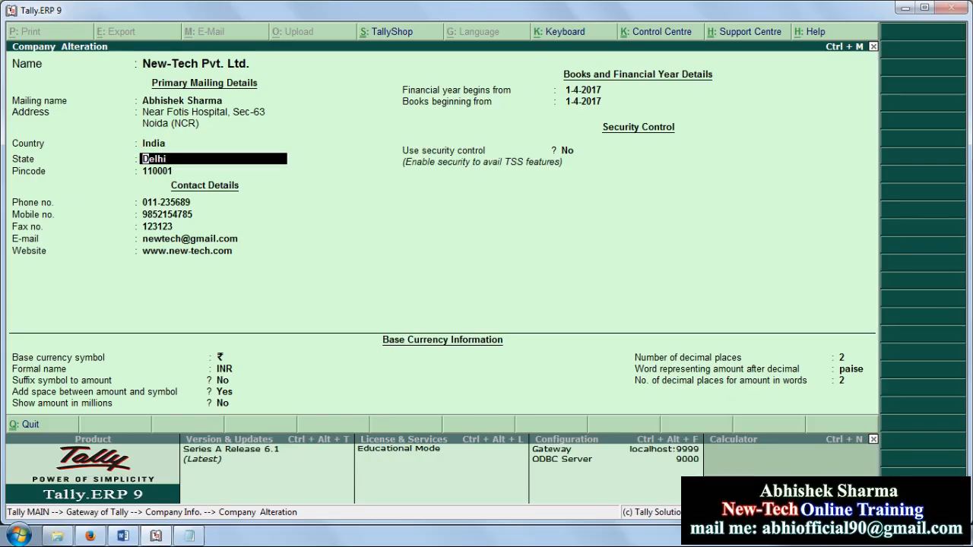
Step: Set State to Uttar Pradesh and pincode 201001, then accept the alteration
type("U")
key("Down")
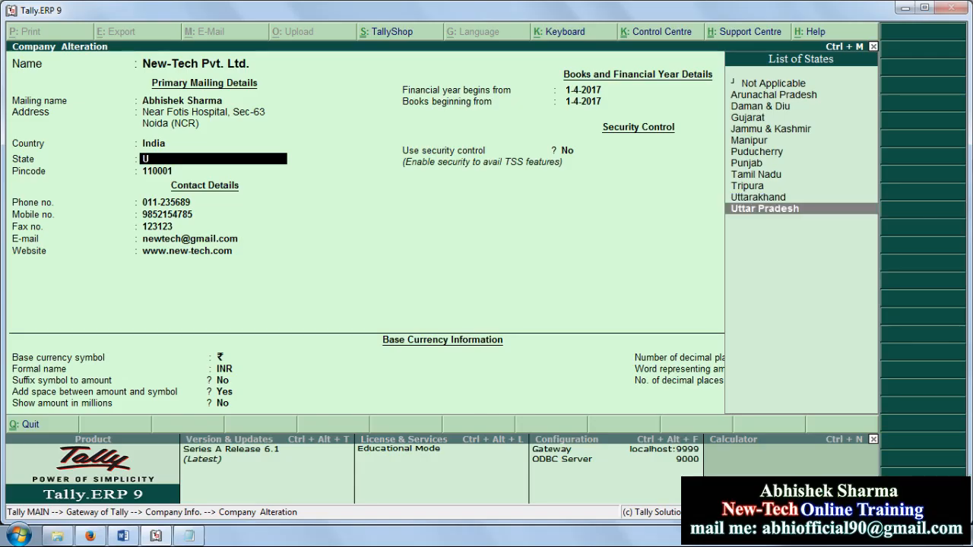
key("Return")
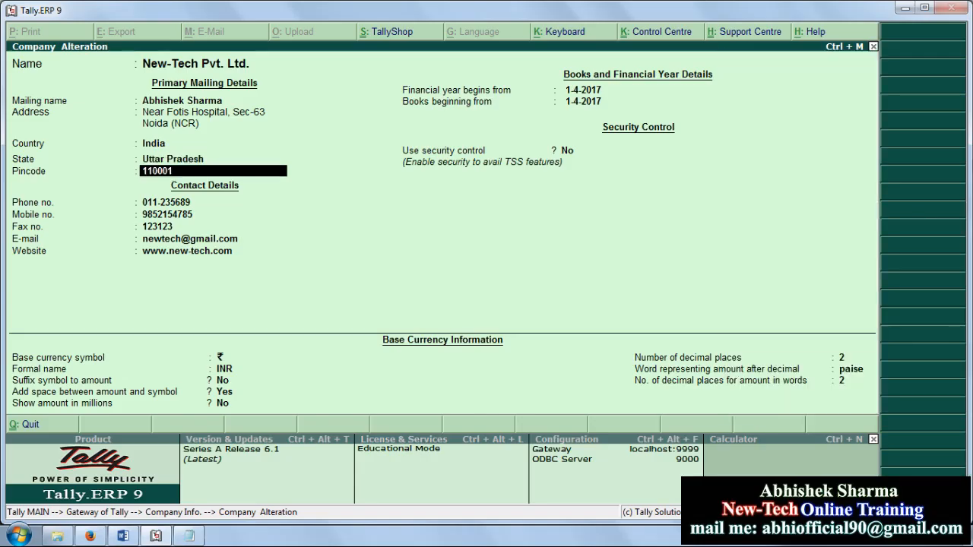
type("20100")
key("Return")
key("Return")
key("Return")
key("Return")
key("Return")
key("Return")
key("Return")
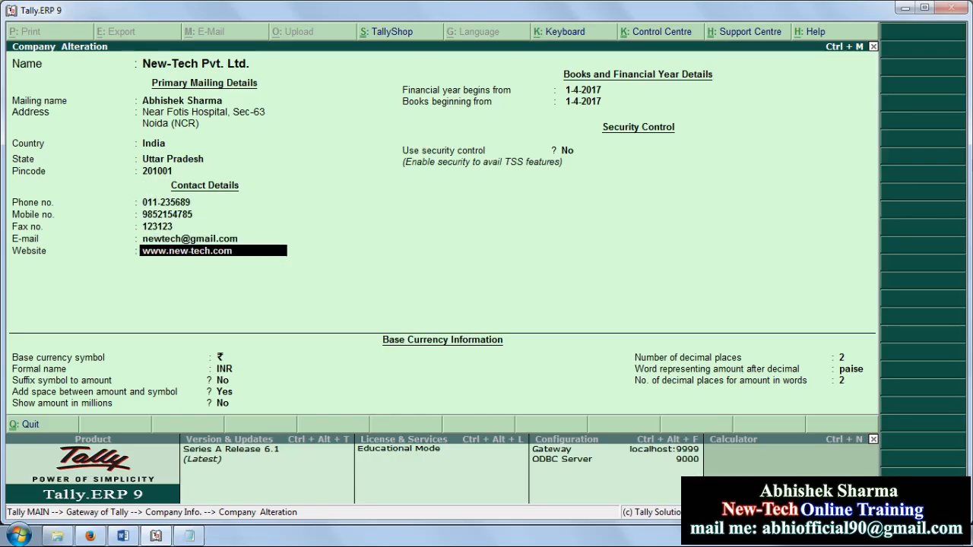
key("Return")
key("Return")
key("Return")
key("Return")
key("Return")
key("Return")
key("Return")
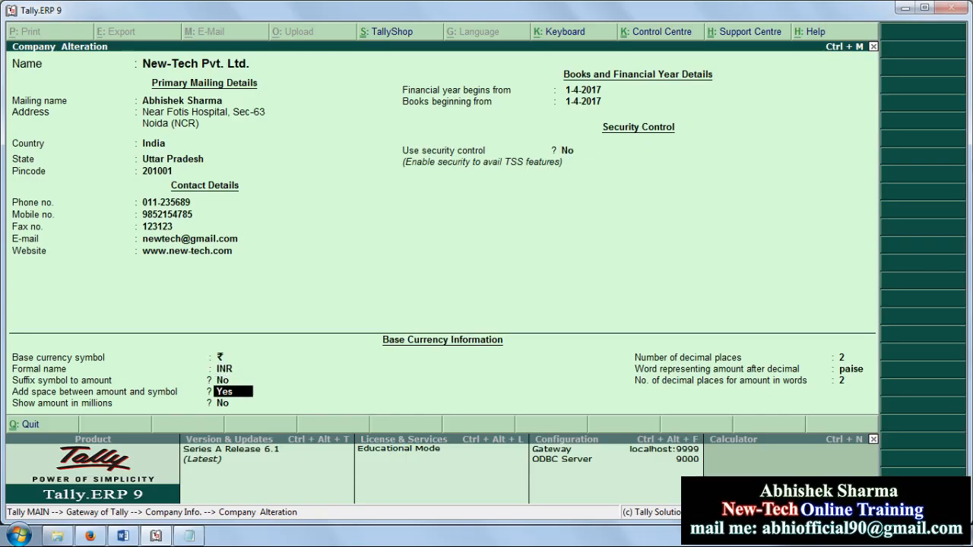
key("Return")
key("Return")
key("Return")
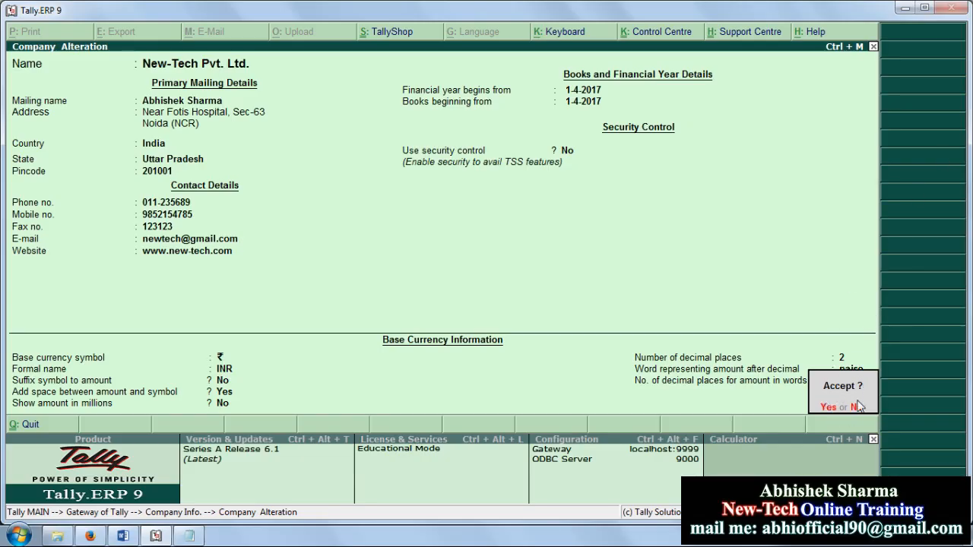
key("Return")
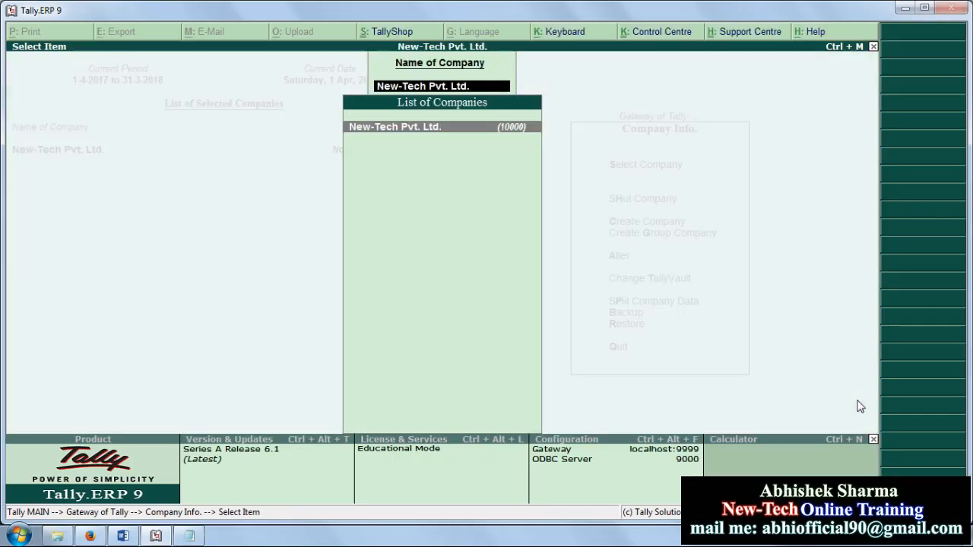
Step: Leave the company list and shut New-Tech Pvt. Ltd
key("Escape")
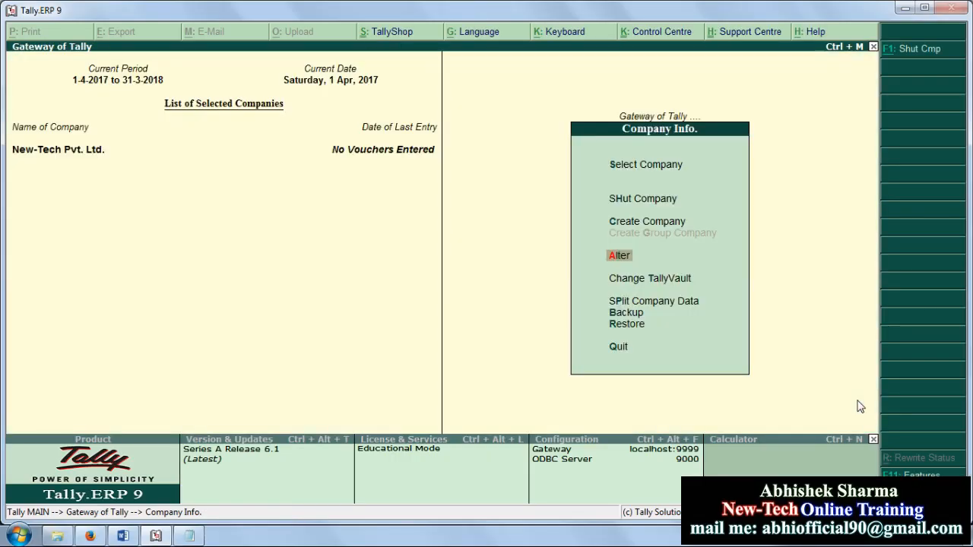
key("Up")
key("Up")
key("Return")
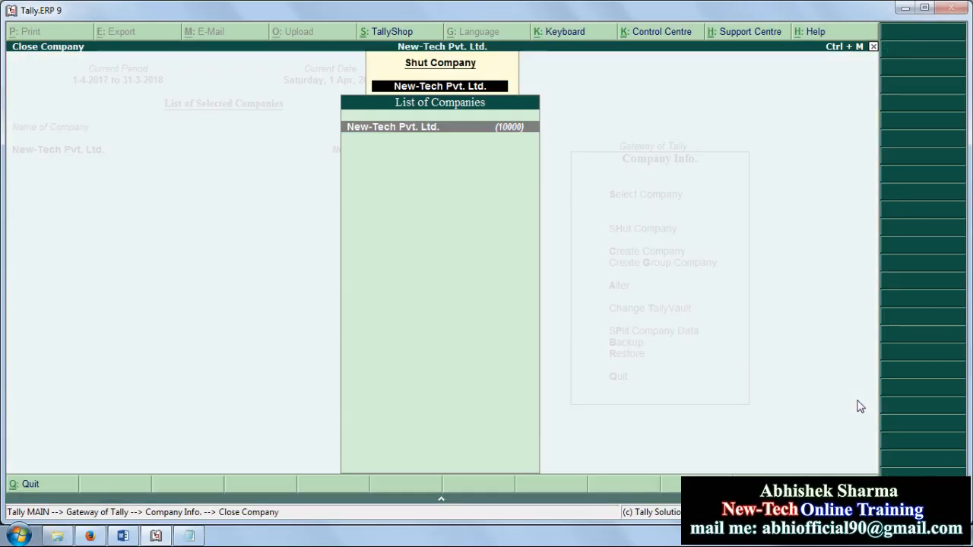
key("Return")
Step: Reload New-Tech Pvt. Ltd. from the Select Company list
key("Down")
key("Down")
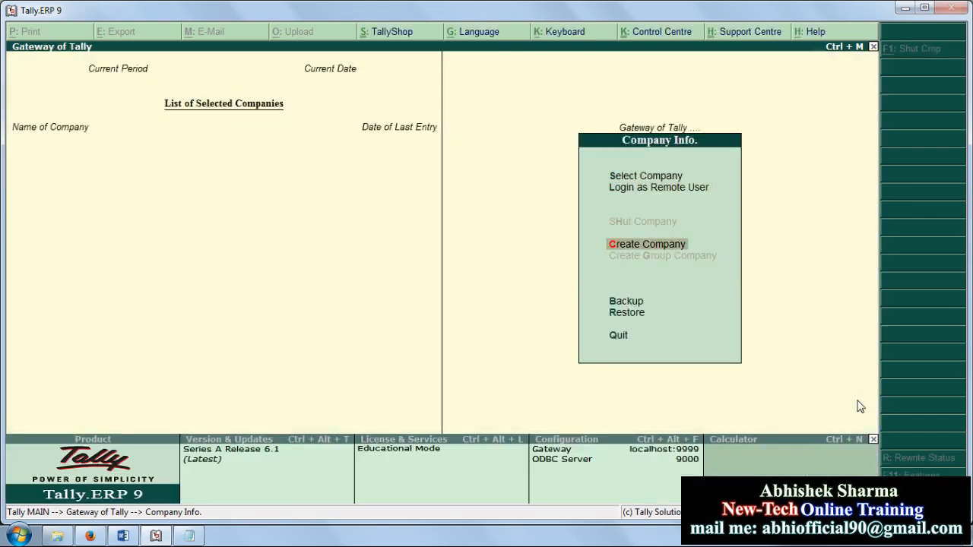
key("Up")
key("Up")
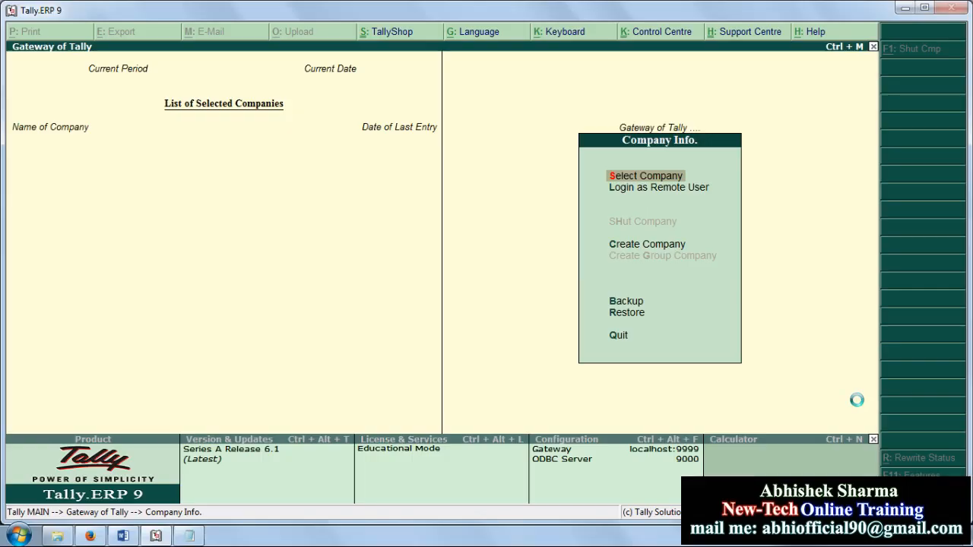
key("Return")
key("Return")
key("Down")
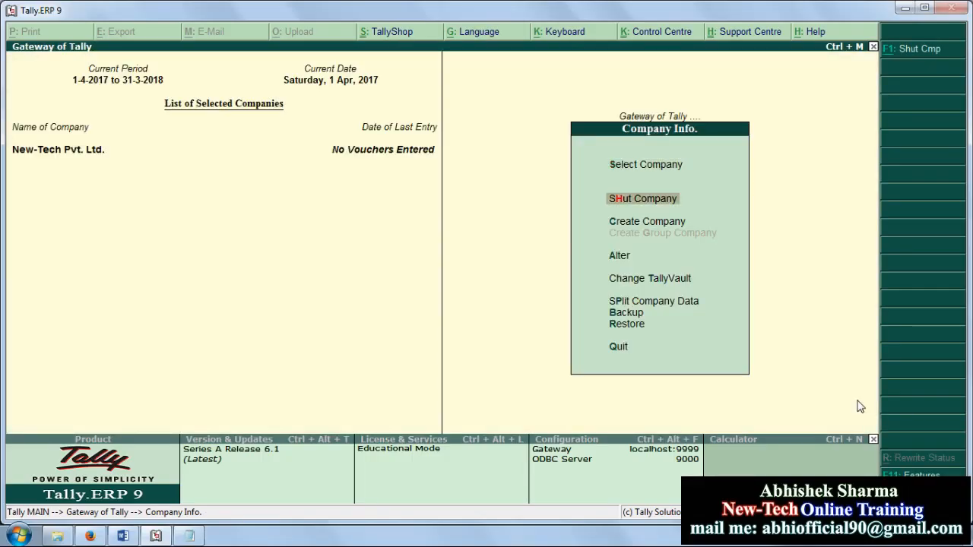
key("Down")
key("Down")
Step: Open the company's alteration screen to confirm the Noida address, then quit without saving
key("Return")
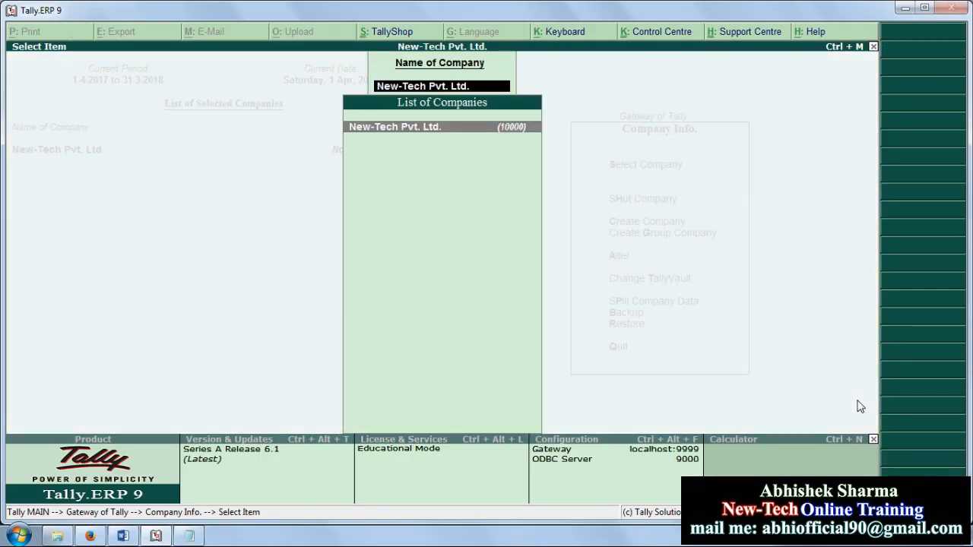
key("Return")
key("Return")
key("Return")
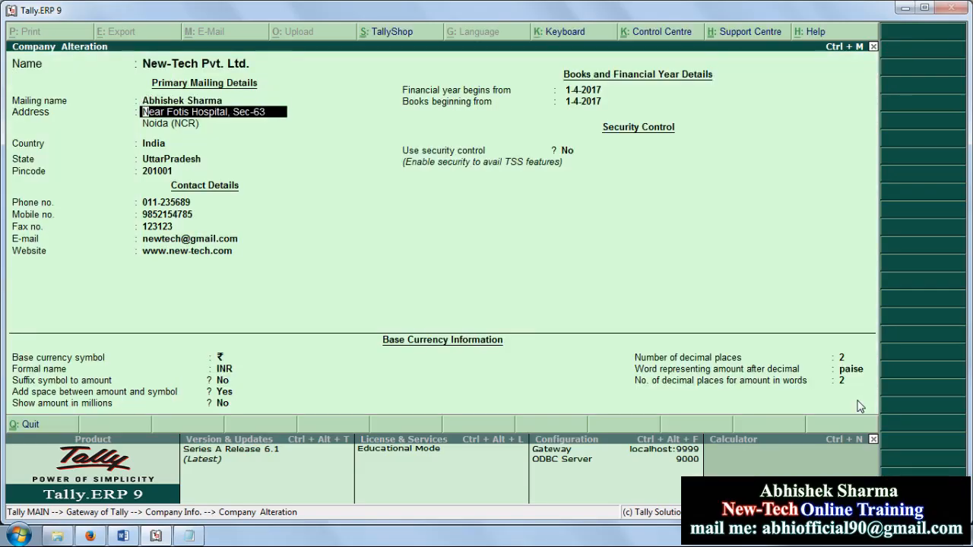
key("BackSpace")
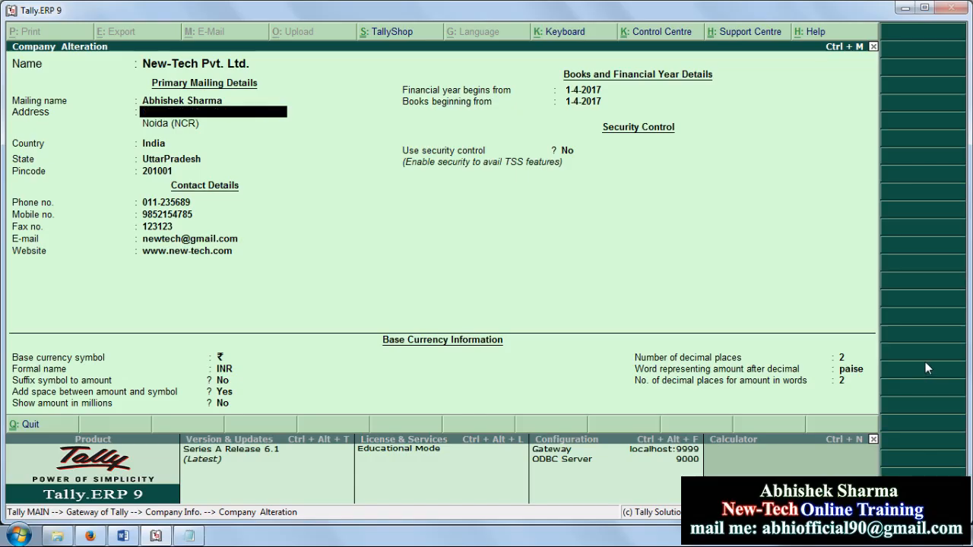
key("Escape")
key("y")
key("Escape")
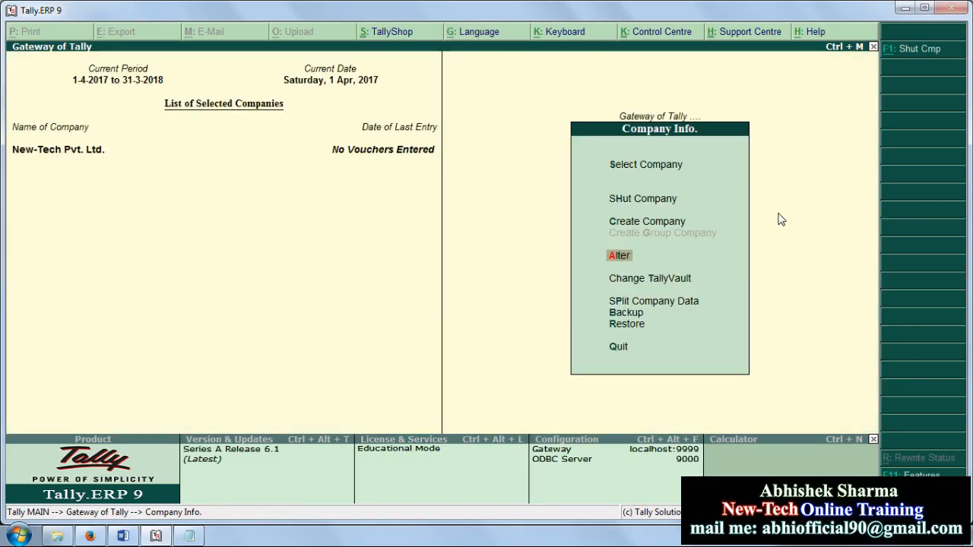